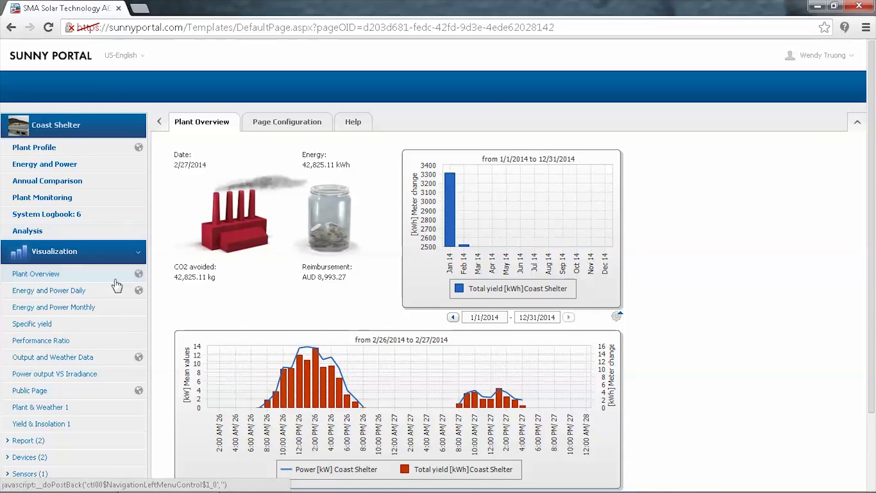
- Open the Plant & Weather page under SMA Service Pages in the sidebar
scroll(873, 329, "down", 2)
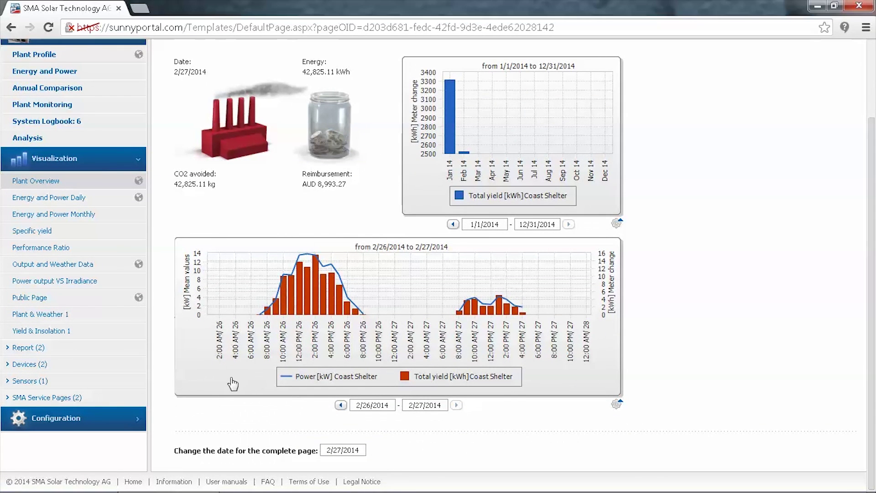
left_click(127, 398)
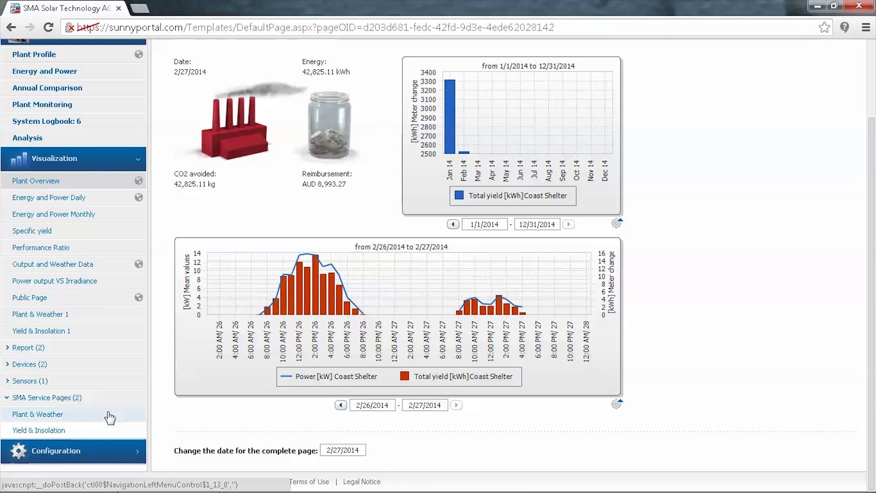
left_click(109, 415)
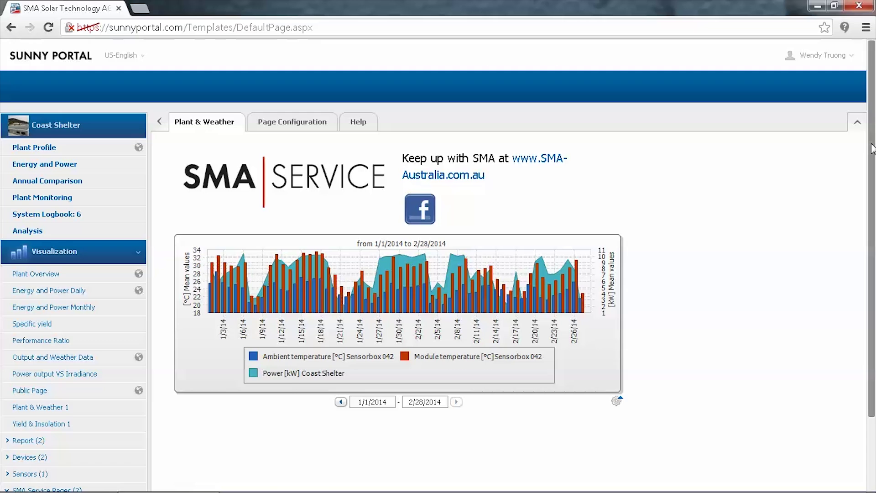
- Go to the Configuration section's page layout (visualization) settings
scroll(456, 274, "down", 2)
left_click(96, 465)
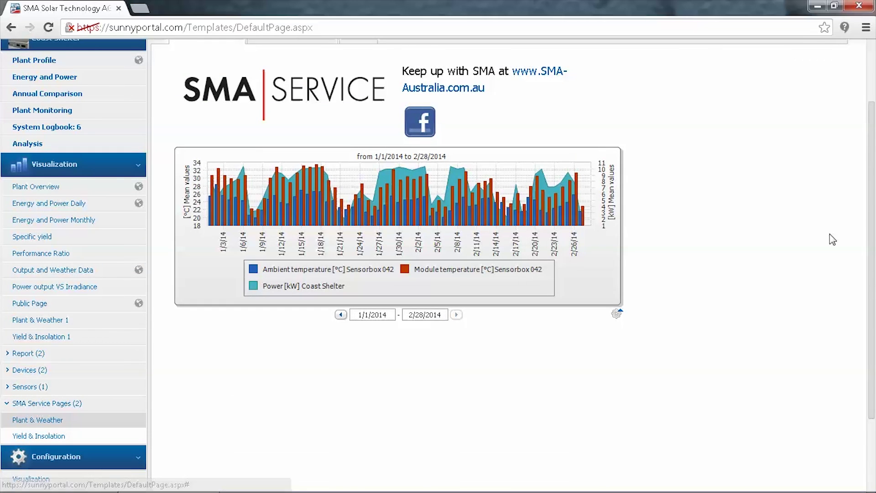
scroll(872, 301, "down", 2)
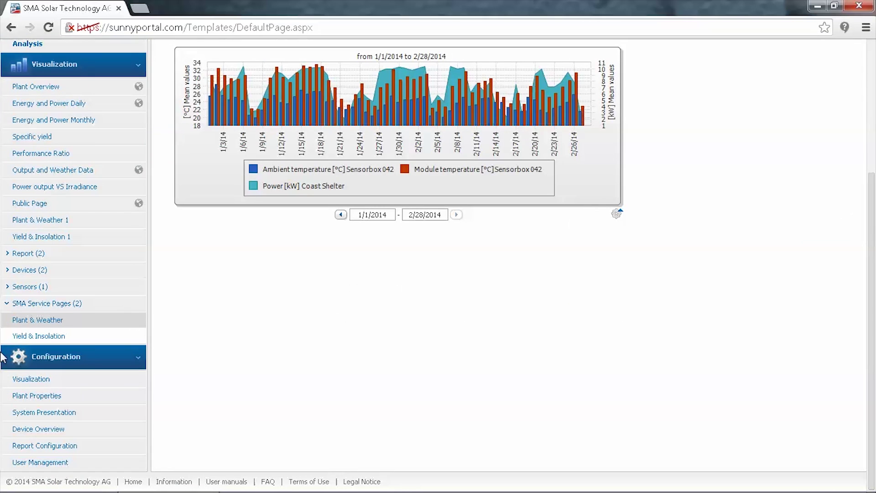
left_click(44, 382)
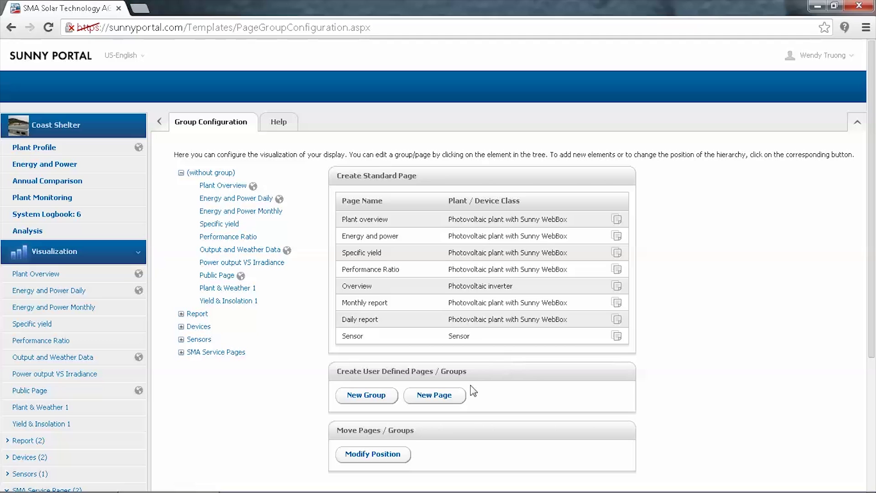
- Start a new user-defined page with New Page
left_click(453, 397)
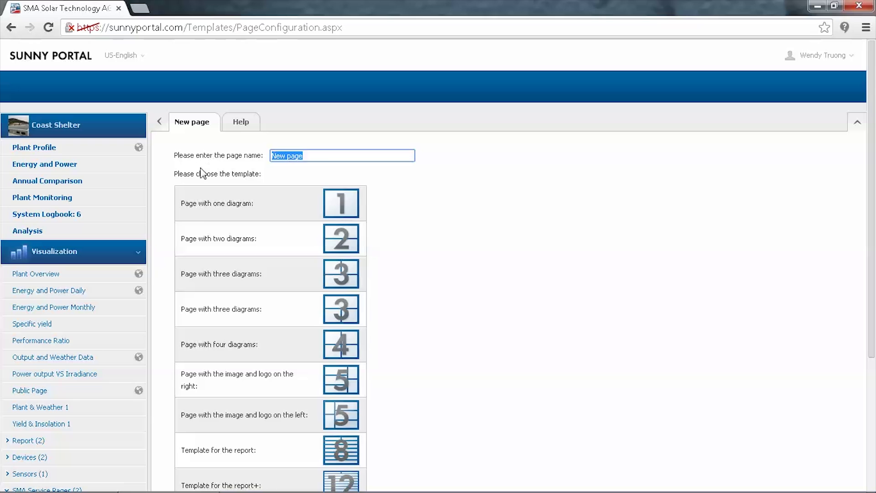
- Name the page 'Plant & Weather' and choose the first three-diagram template
type("Plant & Weather")
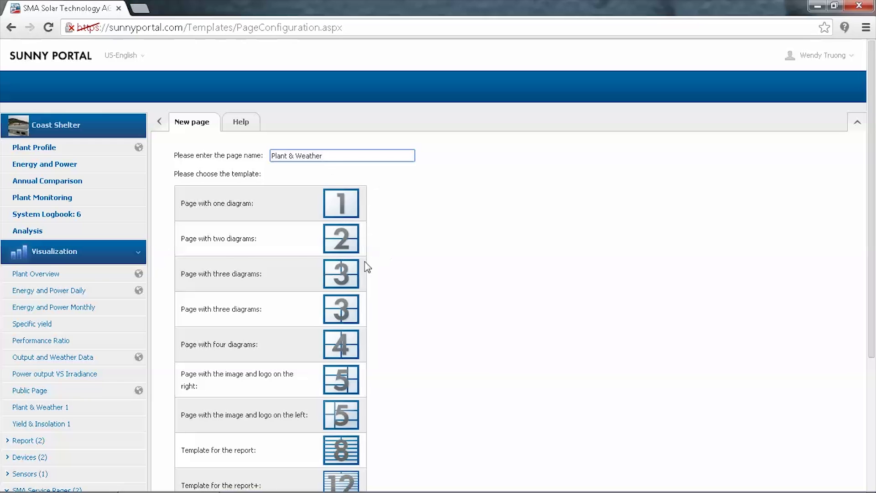
left_click(343, 278)
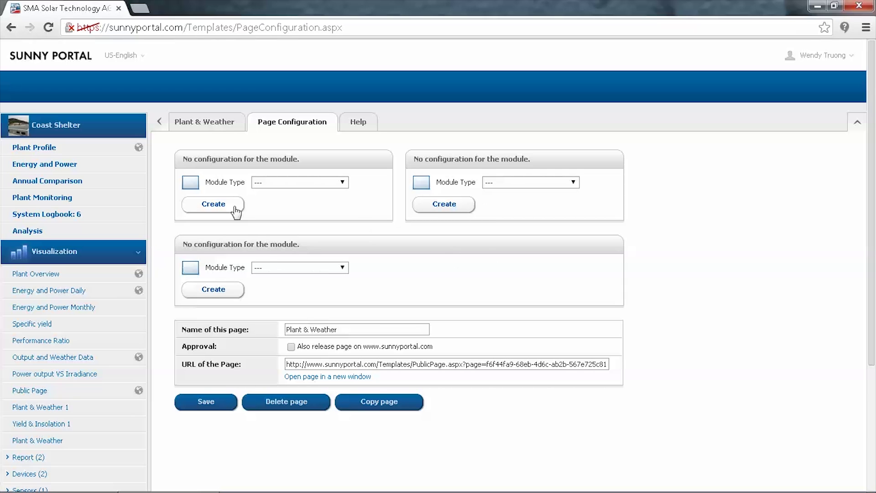
- Make the first module an Image module showing the SMA Service logo and save it
left_click(313, 183)
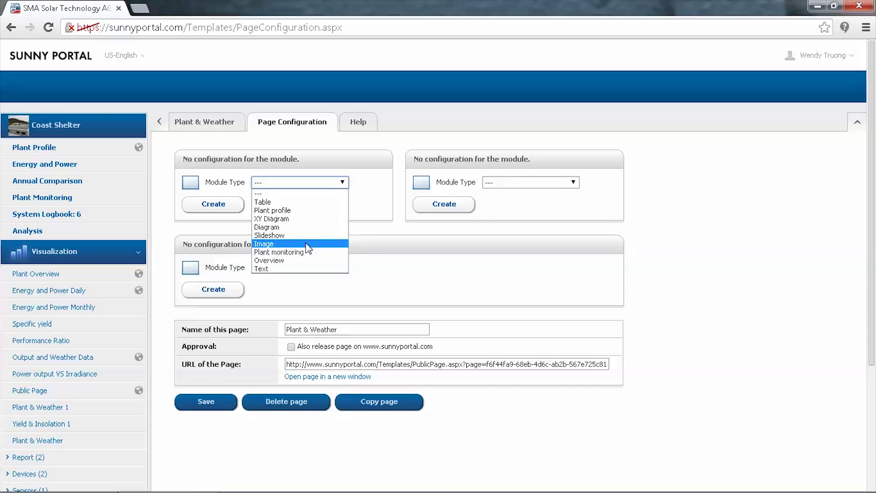
left_click(306, 246)
left_click(231, 203)
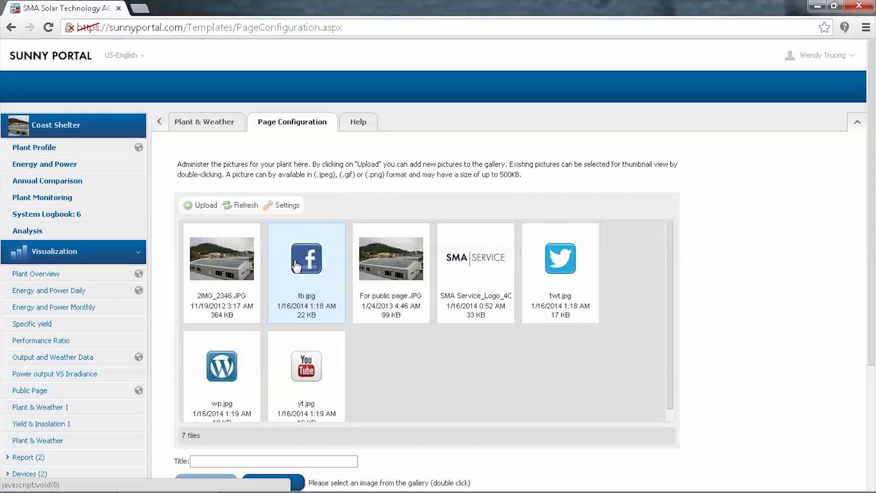
double_click(468, 316)
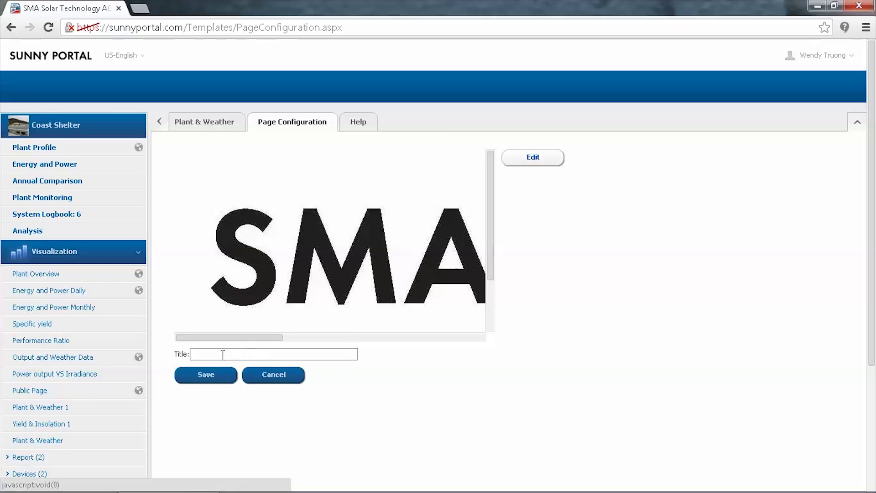
left_click(212, 375)
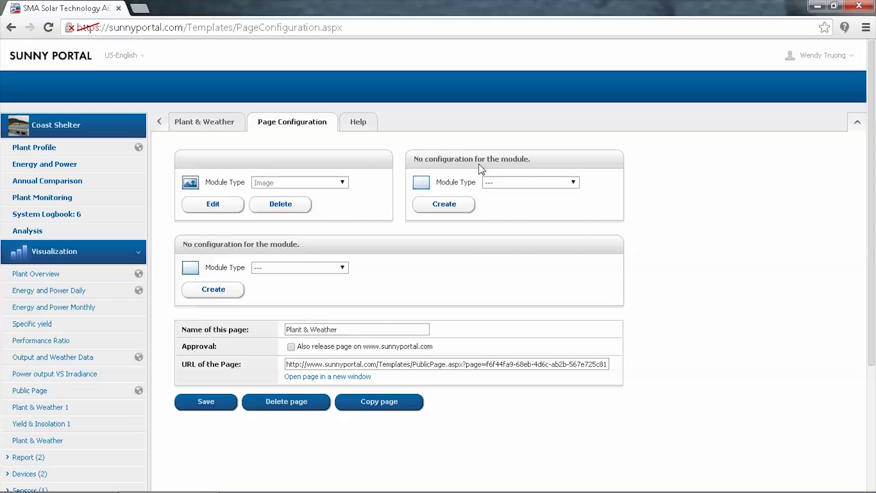
left_click(525, 182)
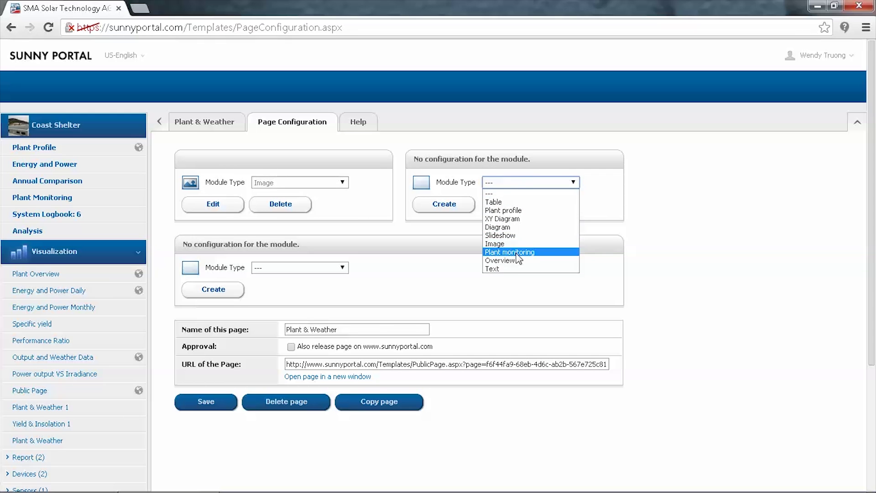
- Make the second module a Text module reading 'Keeping up with SMA' and save it
left_click(515, 268)
left_click(462, 218)
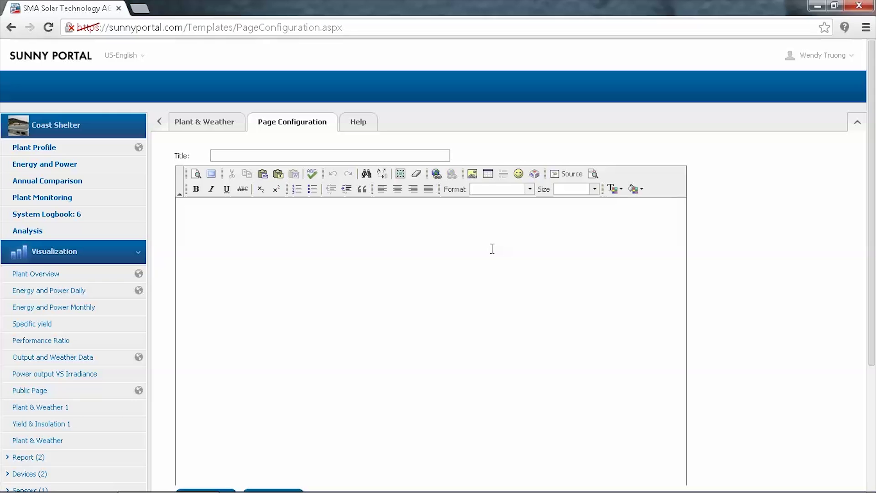
type("Keeping u")
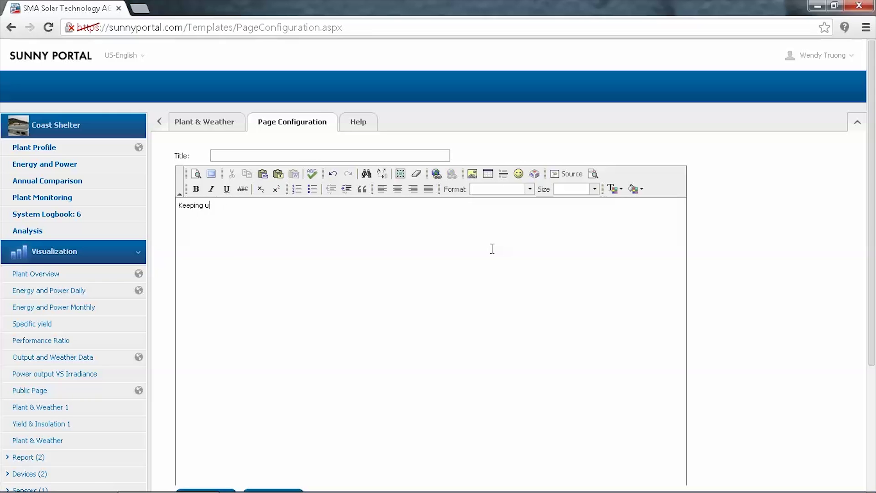
type("p with SMA")
left_click_drag(871, 217, 872, 306)
left_click(206, 371)
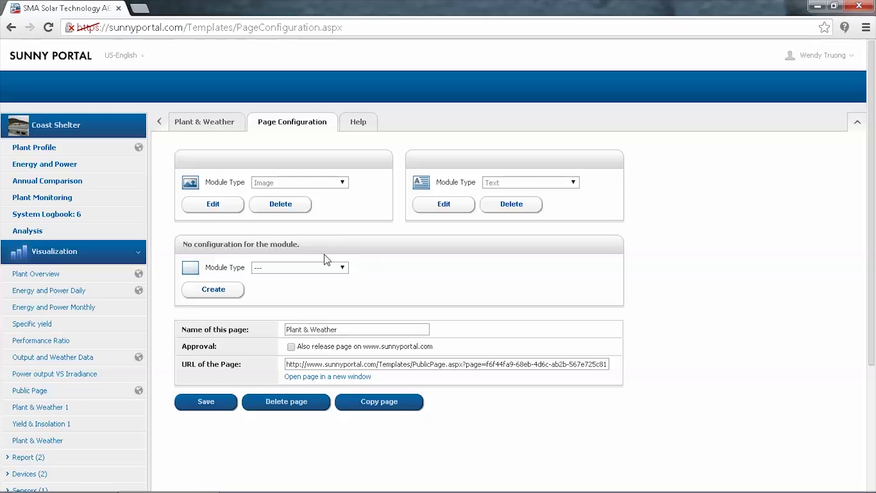
- Make the third module a Diagram module
left_click(336, 275)
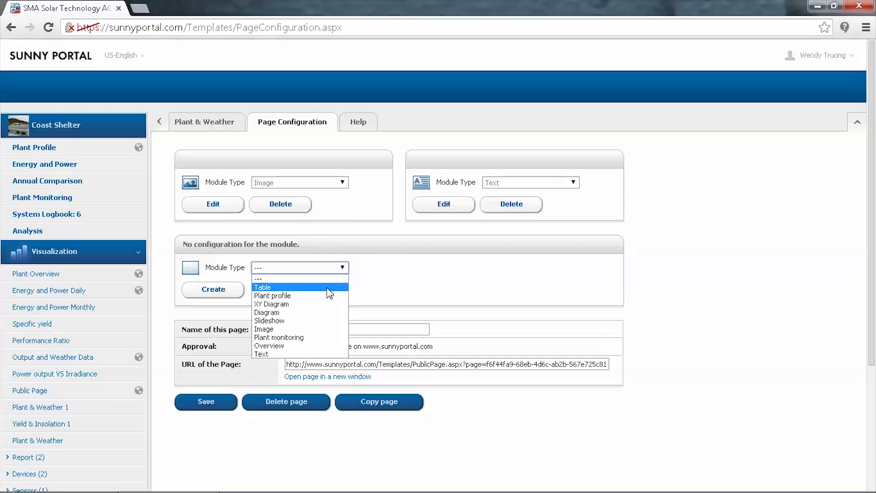
left_click(323, 313)
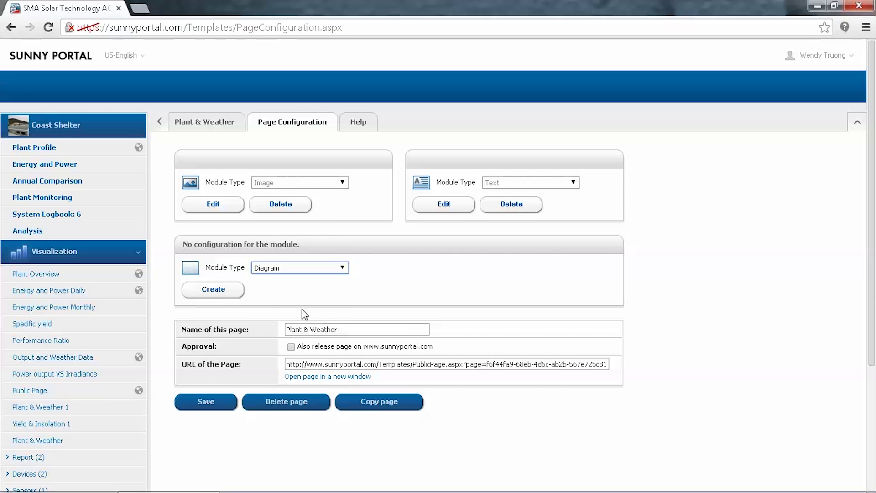
left_click(232, 295)
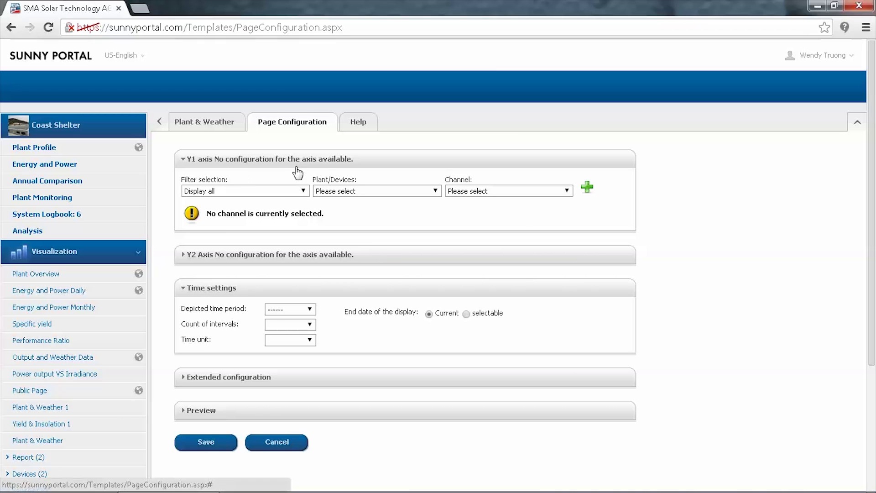
- Add Sensorbox 042's Ambient and Module temperature [°C] channels to the Y1 axis
left_click(305, 195)
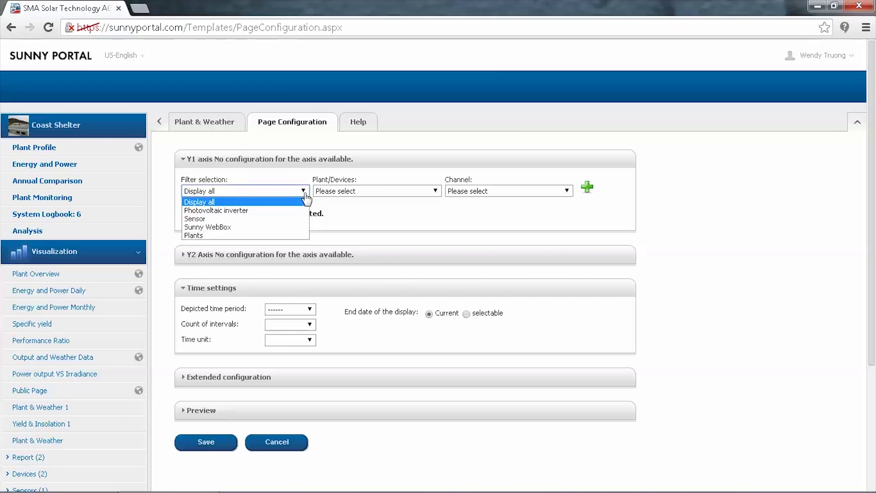
left_click(290, 219)
left_click(372, 192)
left_click(374, 204)
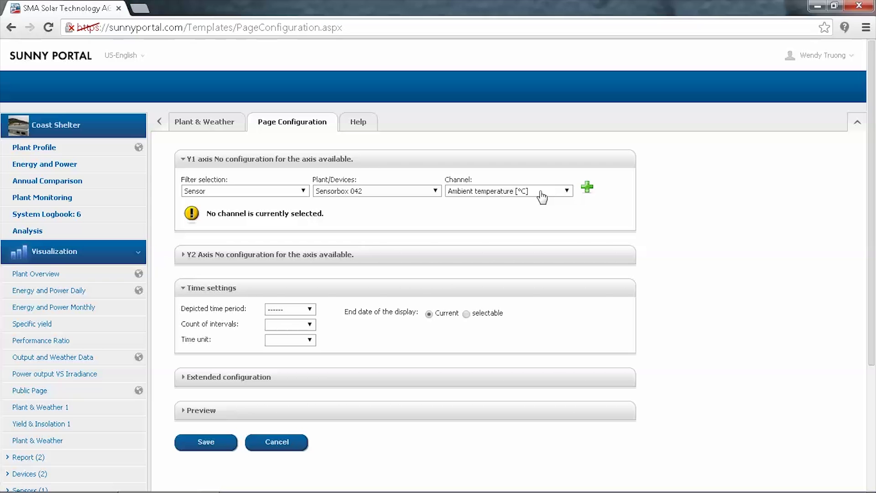
left_click(588, 188)
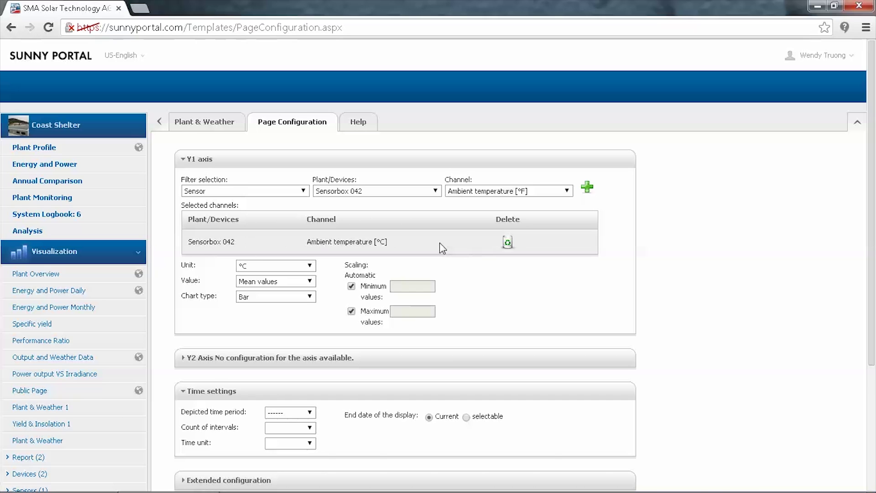
left_click(515, 194)
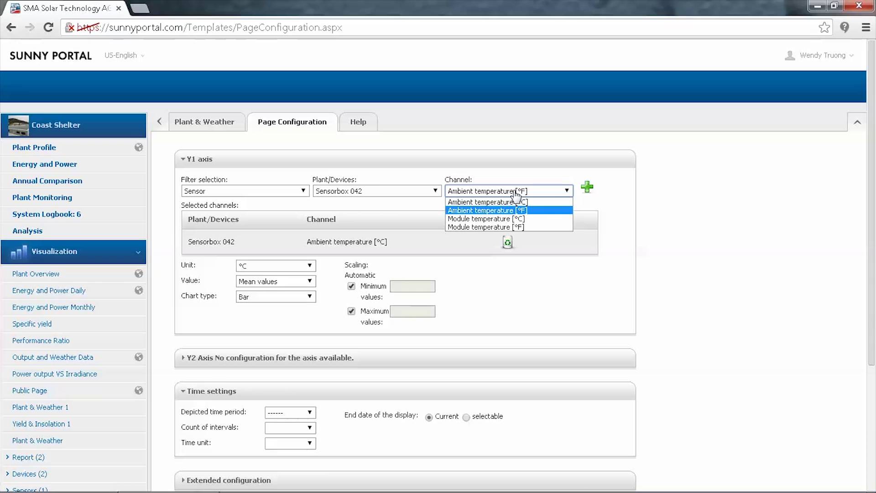
left_click(513, 221)
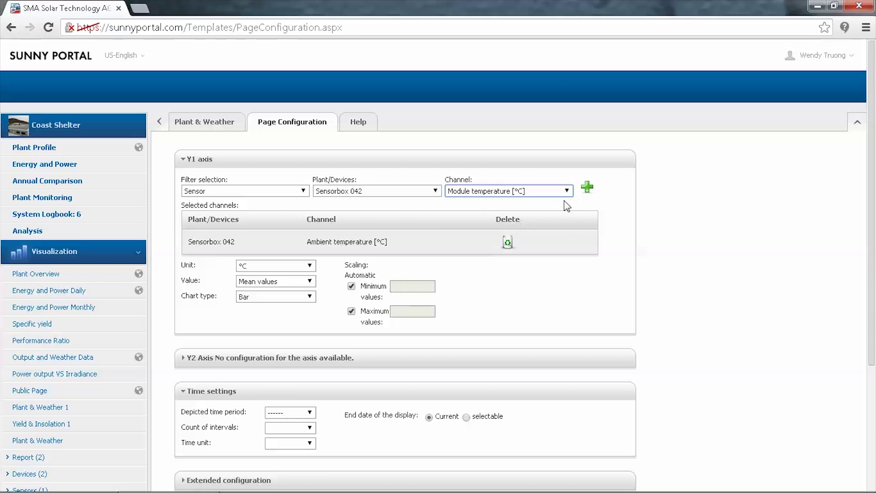
left_click(586, 189)
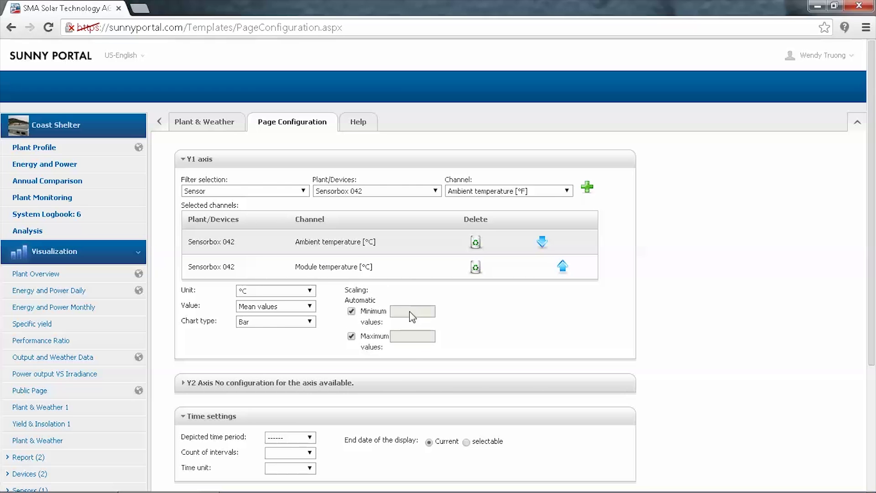
left_click_drag(872, 201, 873, 267)
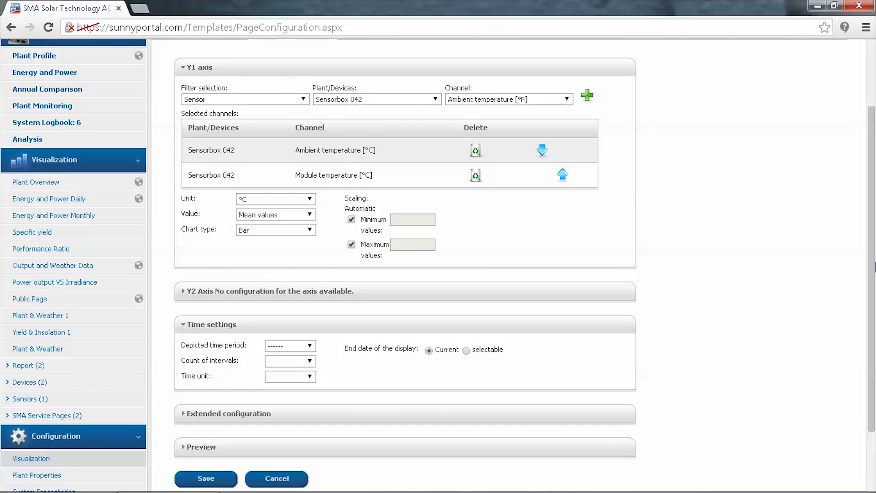
left_click(348, 291)
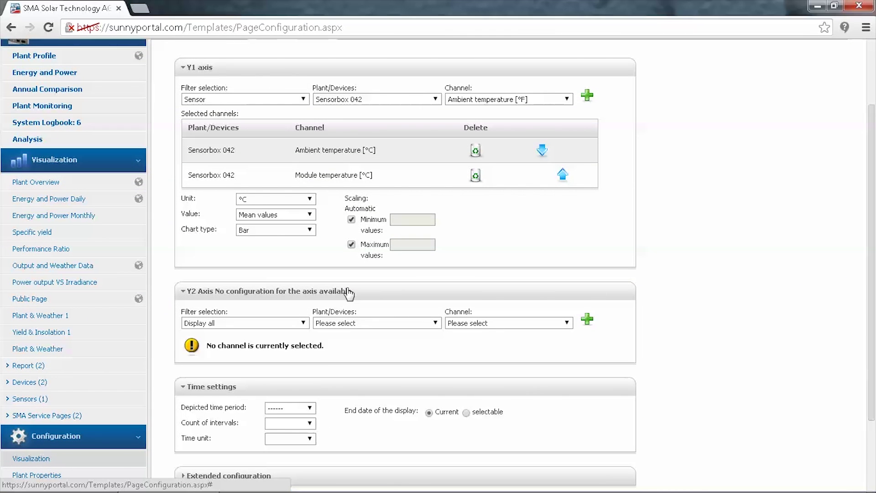
- Add the current system's Power [kW] channel to the Y2 axis
left_click(304, 324)
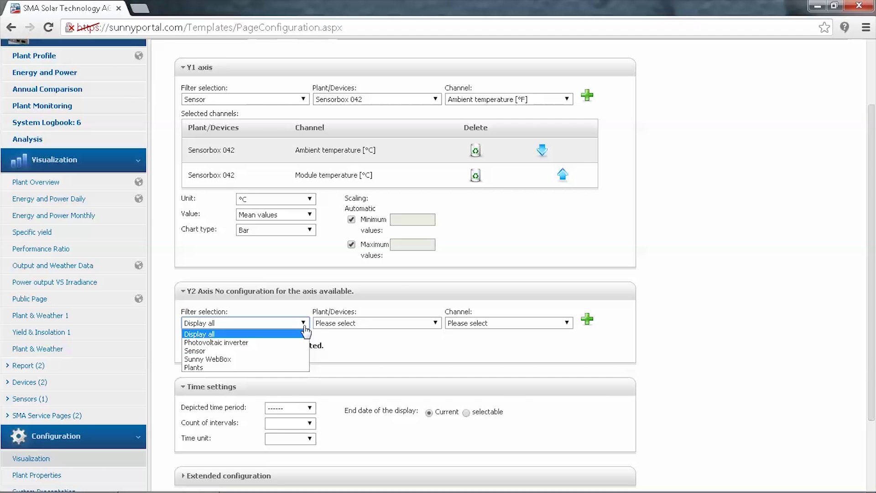
left_click(290, 367)
left_click(387, 415)
left_click(387, 425)
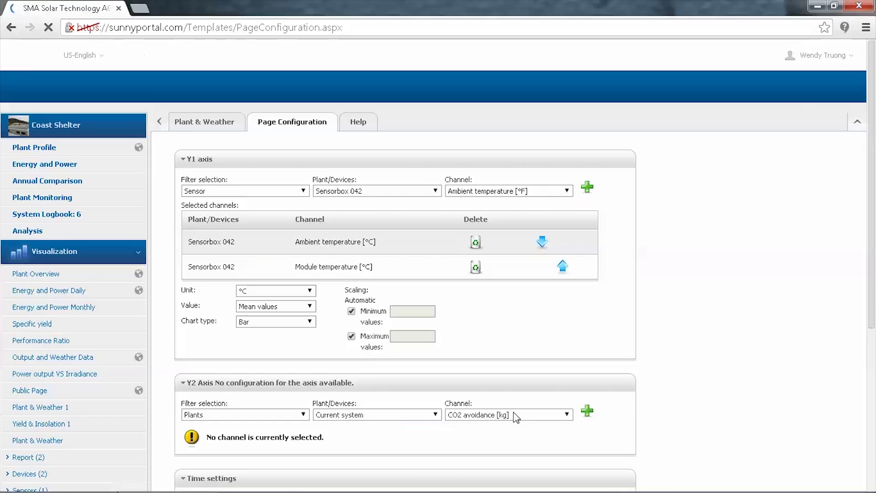
left_click(515, 416)
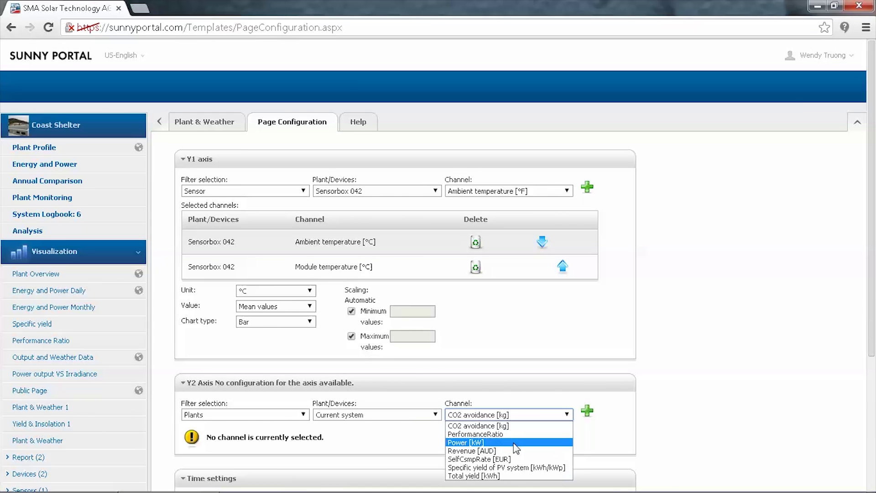
left_click(514, 443)
left_click(588, 413)
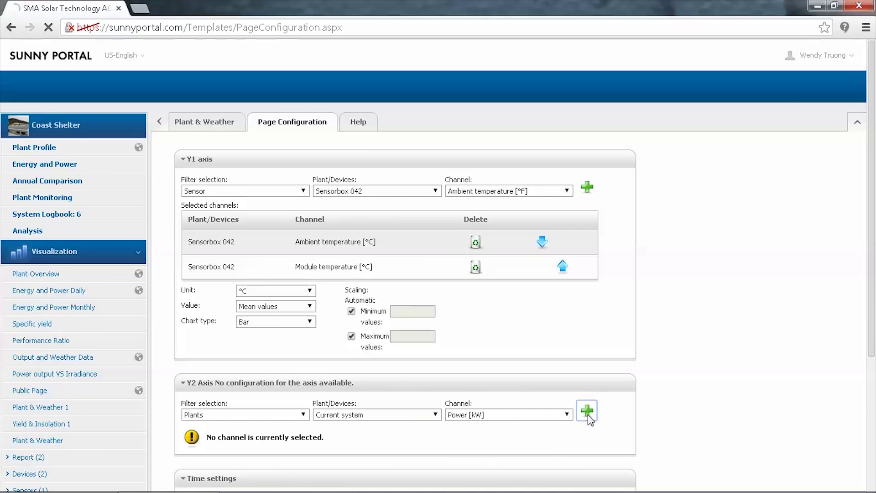
- Set the Power [kW] series chart type to Area
scroll(336, 323, "down", 5)
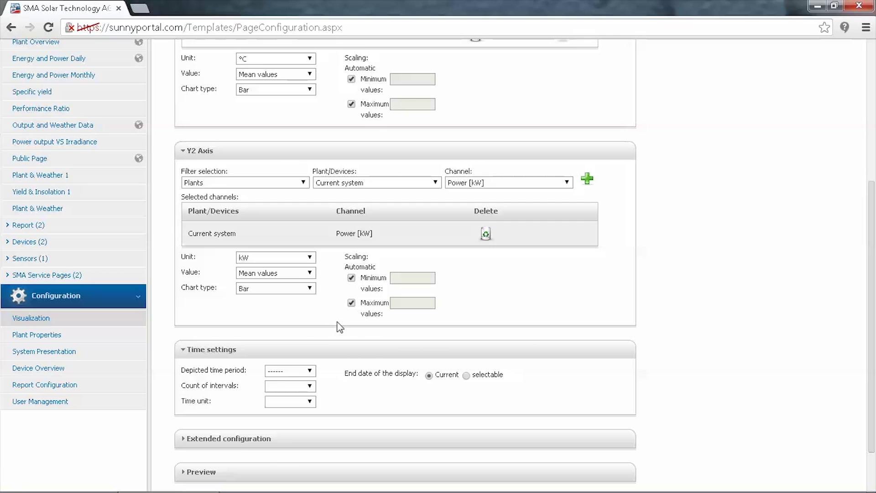
left_click(310, 289)
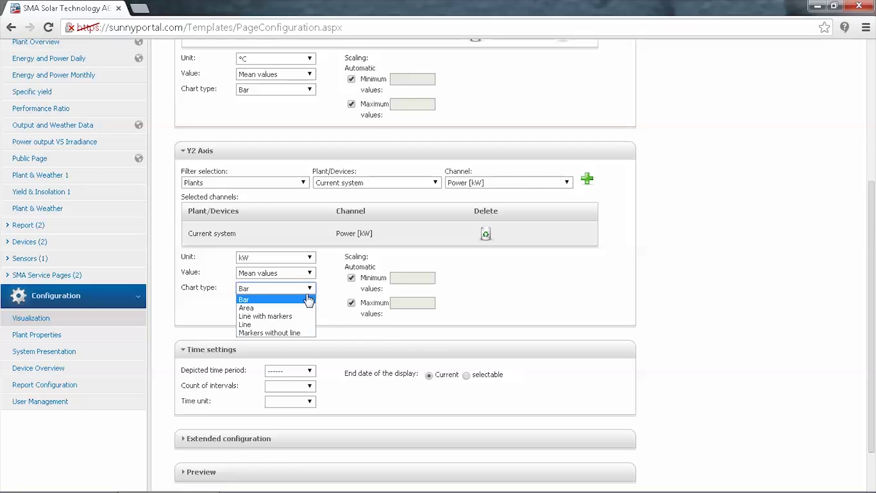
left_click(305, 307)
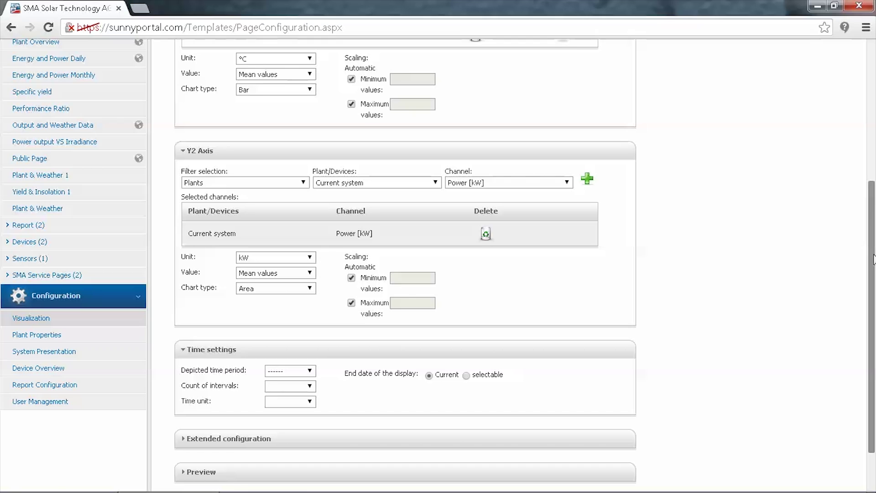
scroll(872, 315, "down", 2)
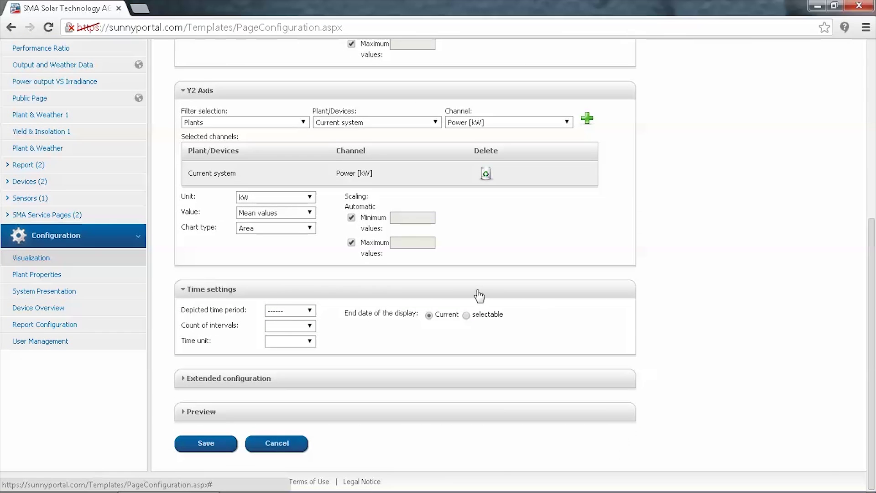
- Set the diagram period to Day with 2 intervals, check the preview, and save
left_click(309, 312)
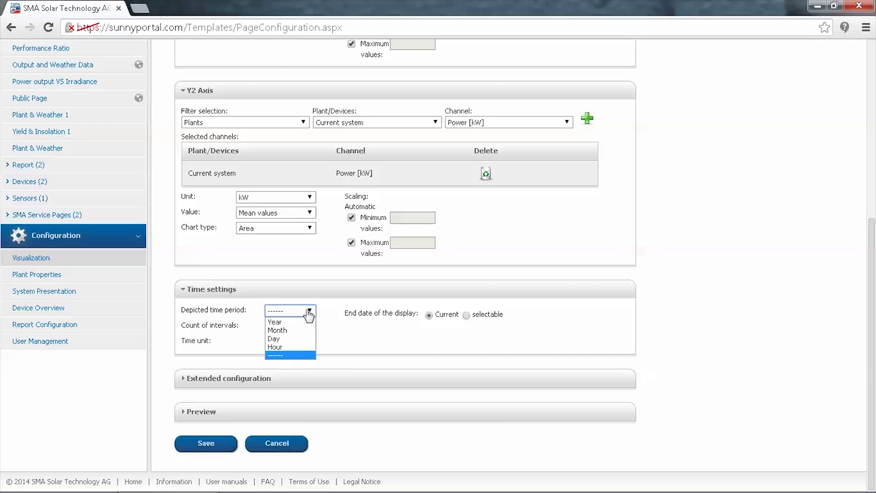
left_click(302, 338)
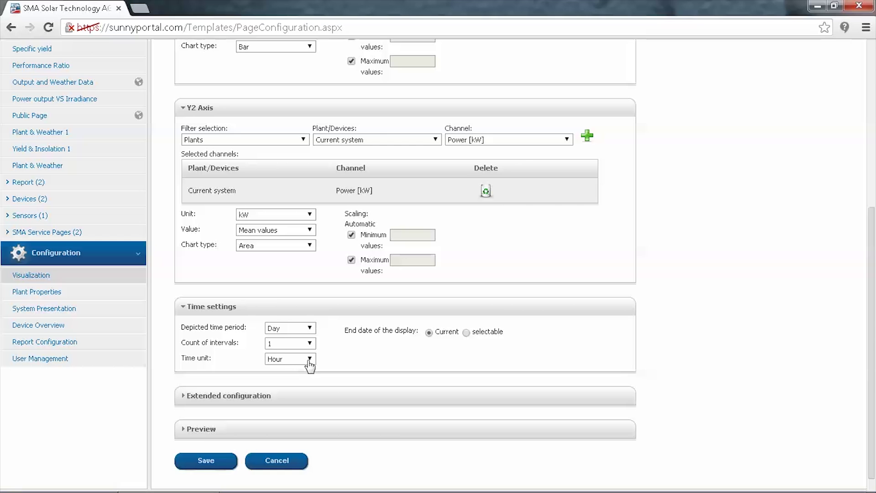
left_click(199, 433)
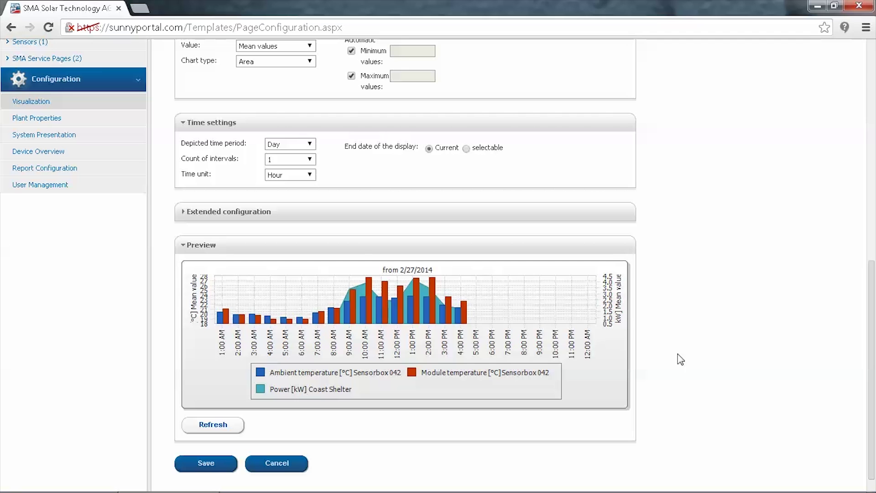
scroll(312, 181, "up", 1)
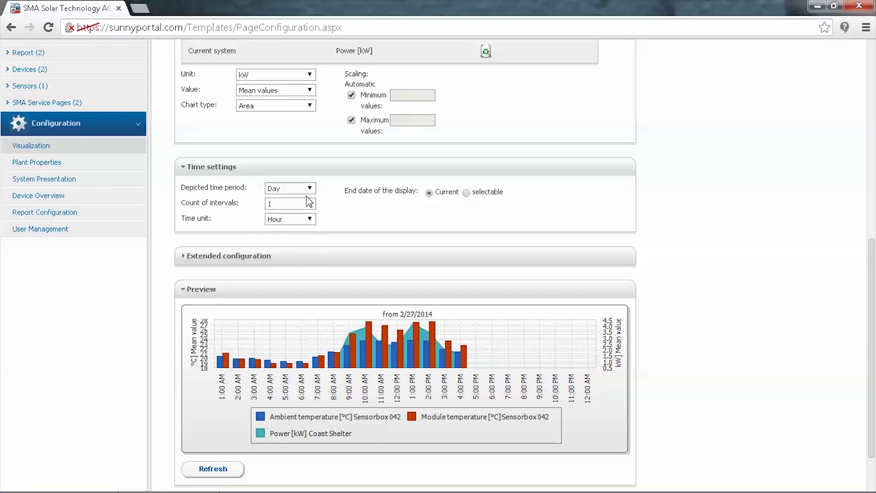
left_click(309, 203)
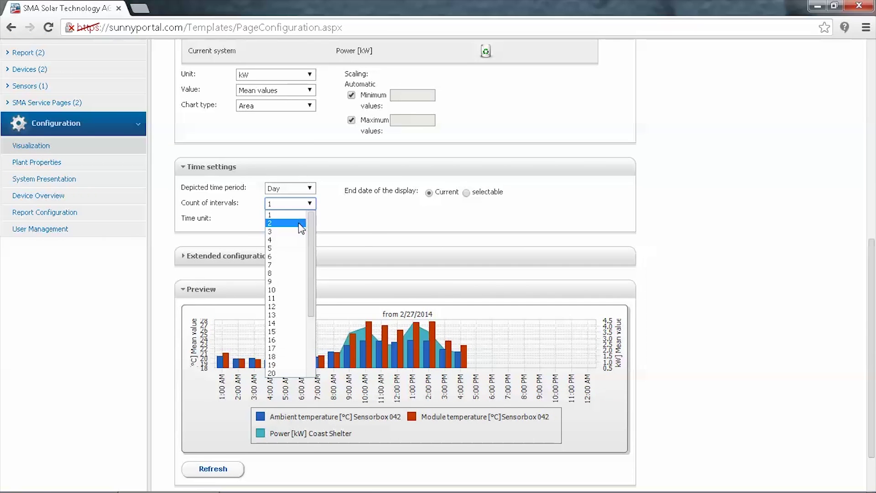
left_click(302, 223)
left_click_drag(870, 183, 870, 397)
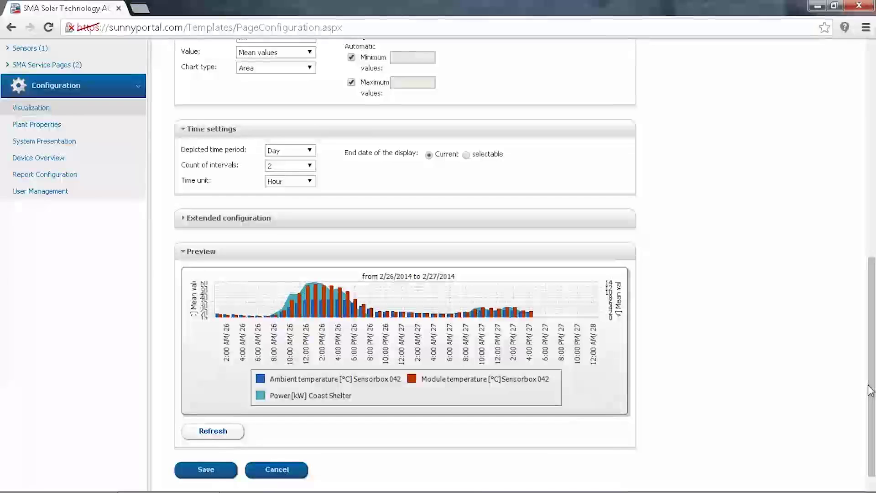
left_click(220, 476)
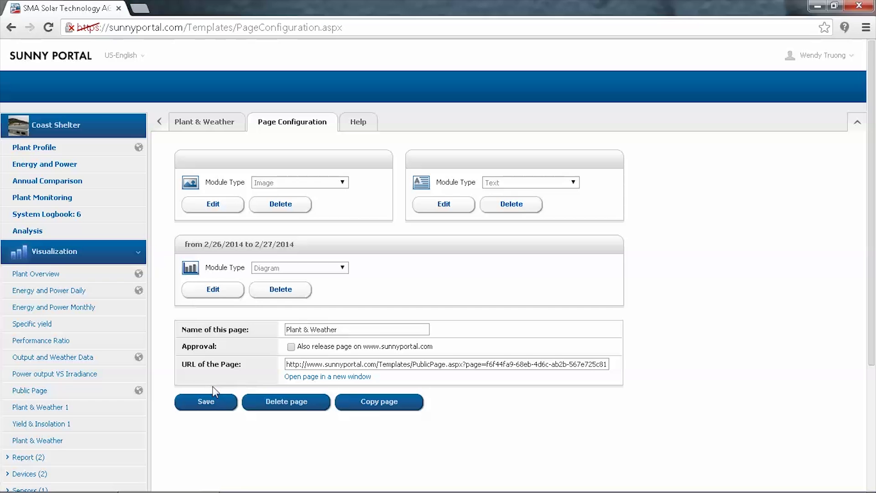
- Save the Plant & Weather page and inspect its chart in the enlarged view
left_click(209, 402)
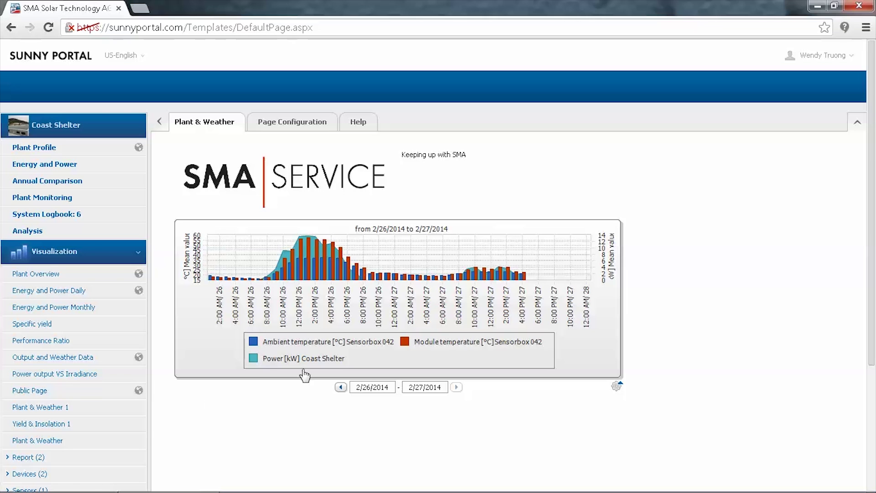
left_click(461, 238)
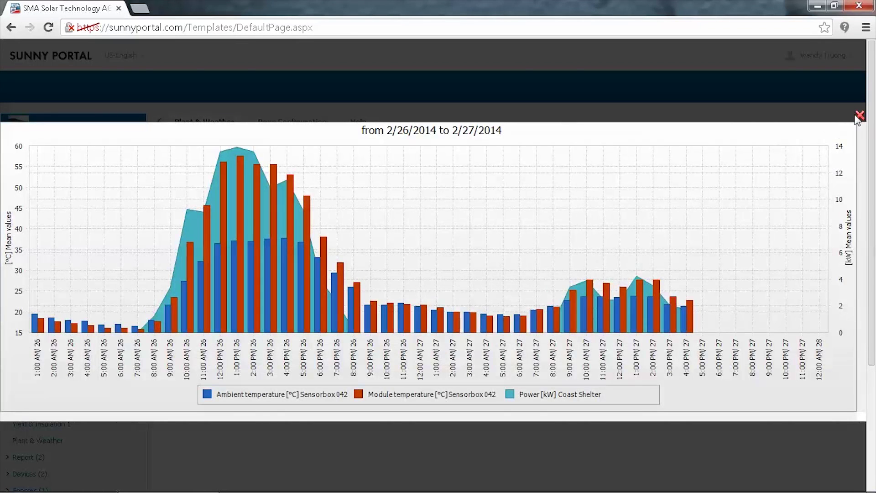
left_click(859, 116)
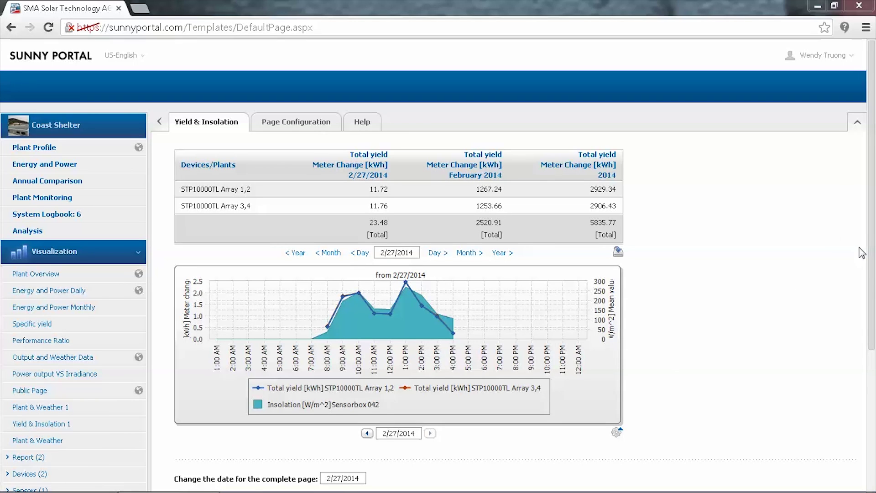
- Create a new page and replace the default name with 'Yield & Insulation'
scroll(872, 258, "down", 5)
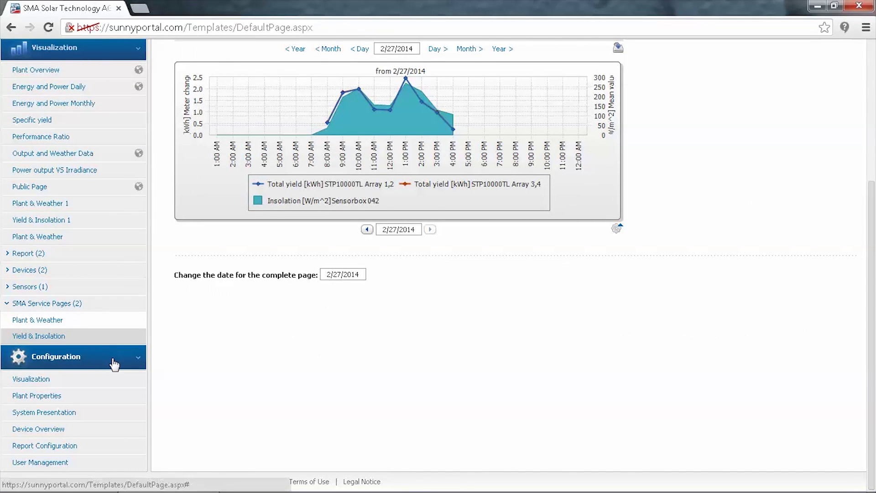
left_click(38, 383)
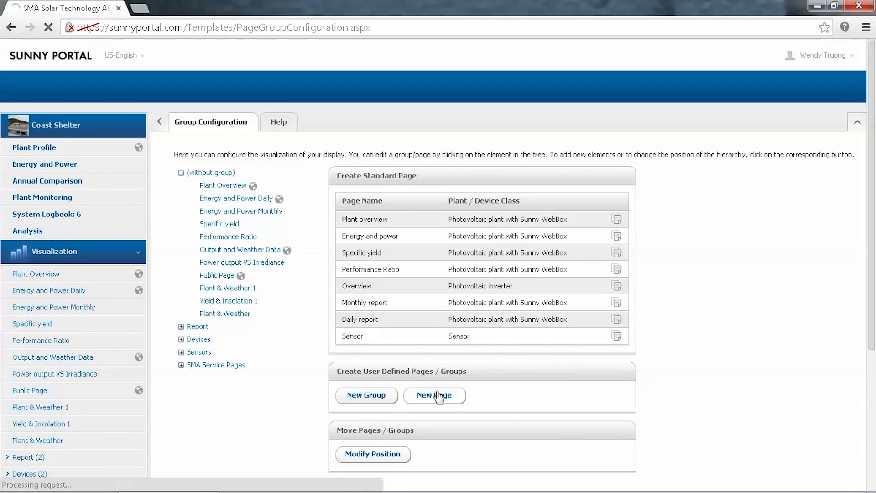
left_click(438, 395)
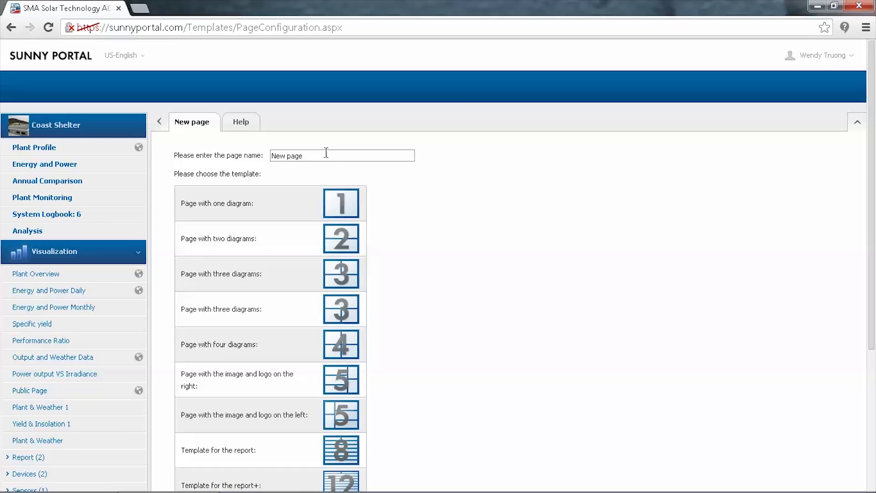
left_click(329, 155)
left_click_drag(272, 155, 303, 155)
type("Yiel")
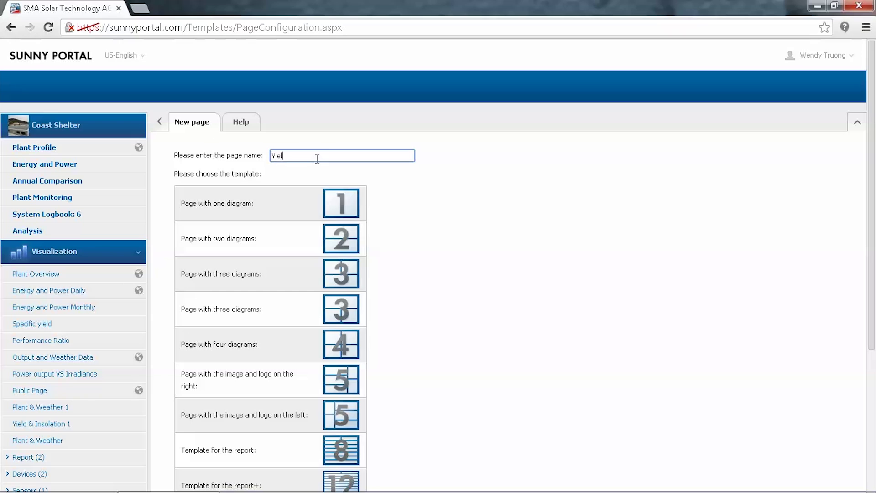
type("d & Insulation")
- Use the 'Page with two diagrams' template and make the first module an Inverter Energy table
left_click(337, 248)
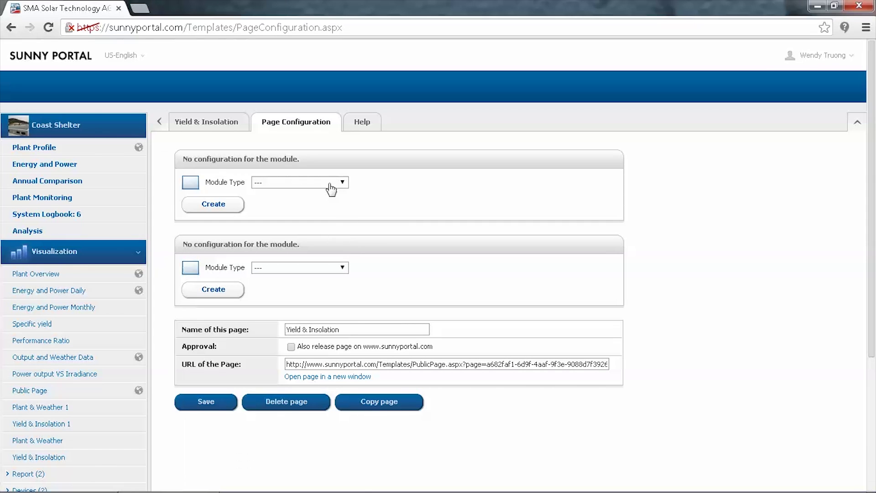
left_click(329, 183)
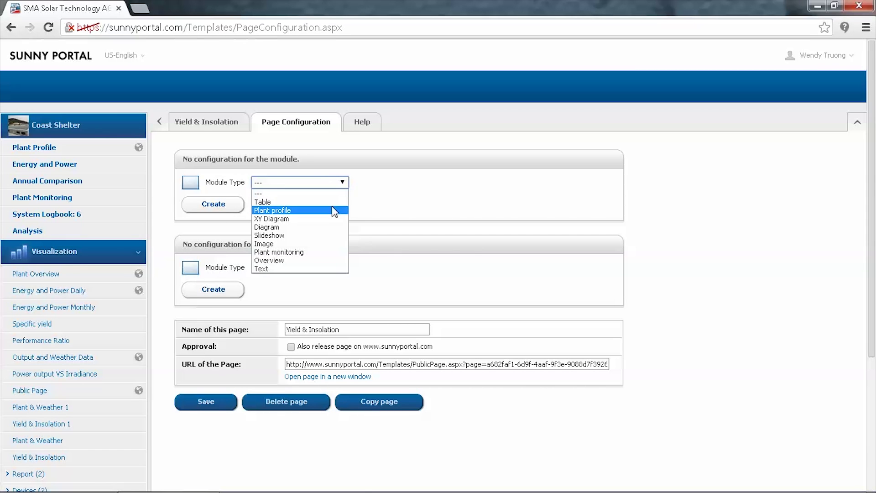
left_click(329, 204)
left_click(230, 208)
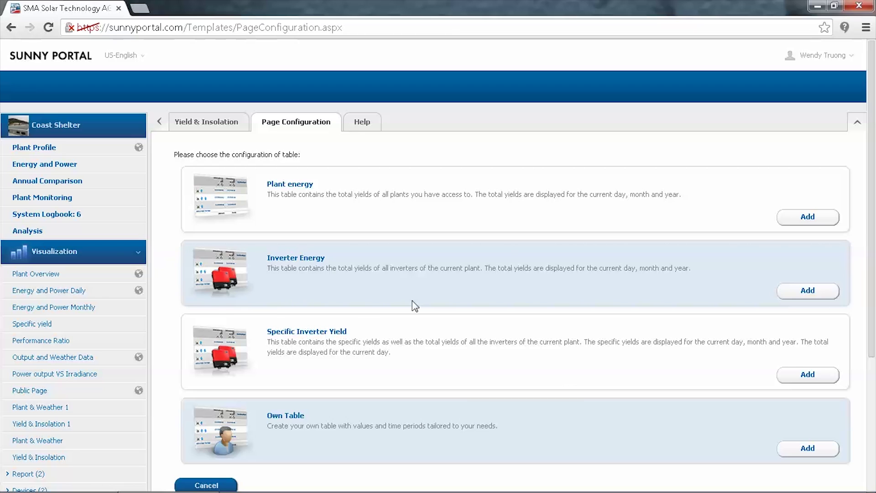
left_click(805, 301)
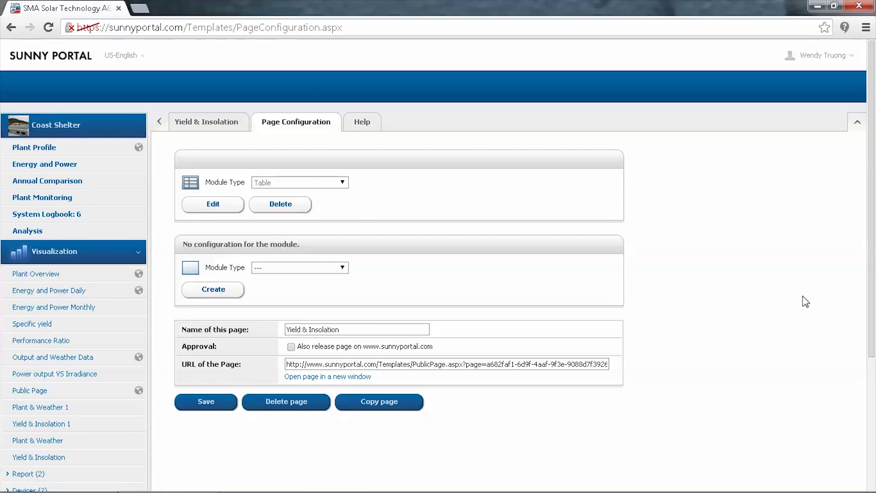
left_click(326, 277)
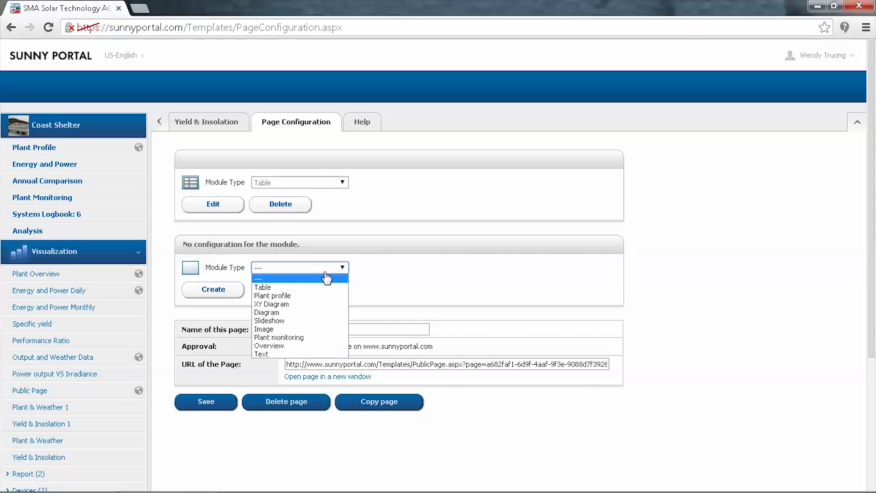
- Make the second module a diagram and add STP10000TL Array 1,2 Total yield [kWh] to the Y1 axis
left_click(309, 314)
left_click(223, 292)
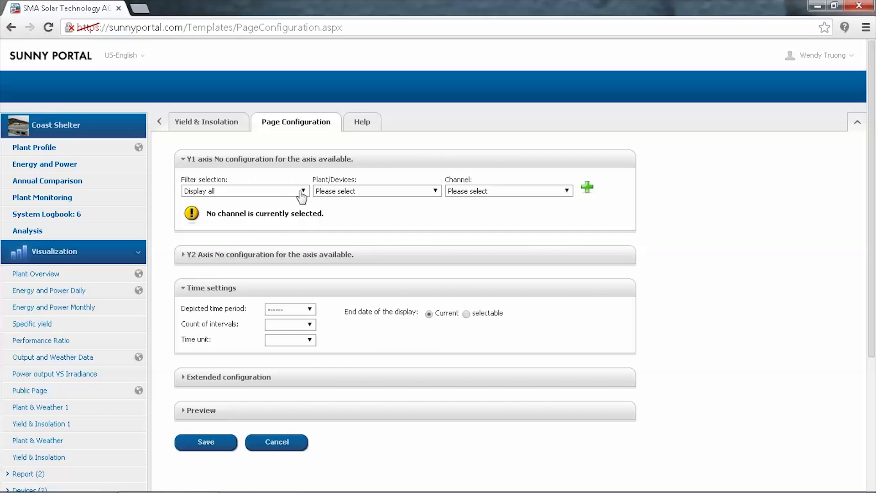
left_click(301, 192)
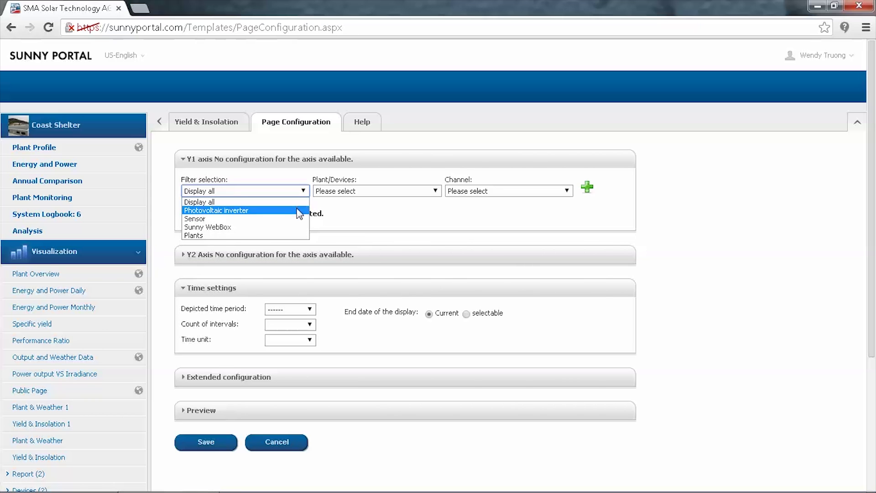
left_click(299, 211)
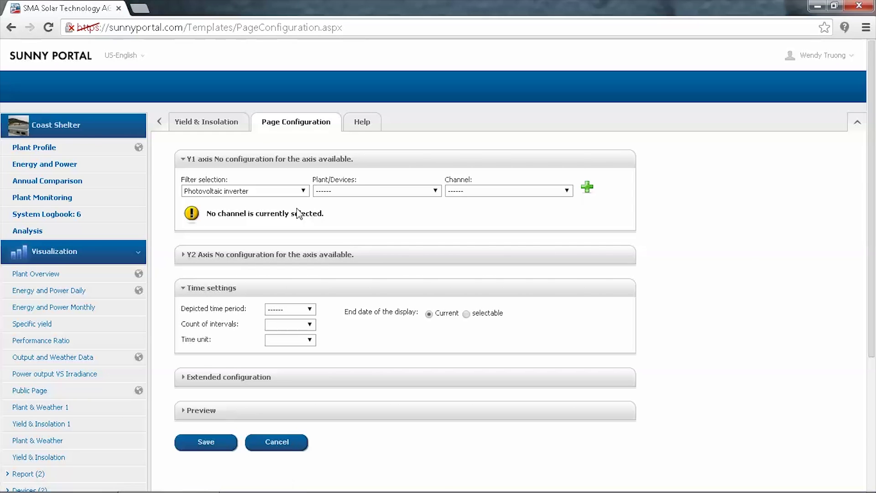
left_click(388, 198)
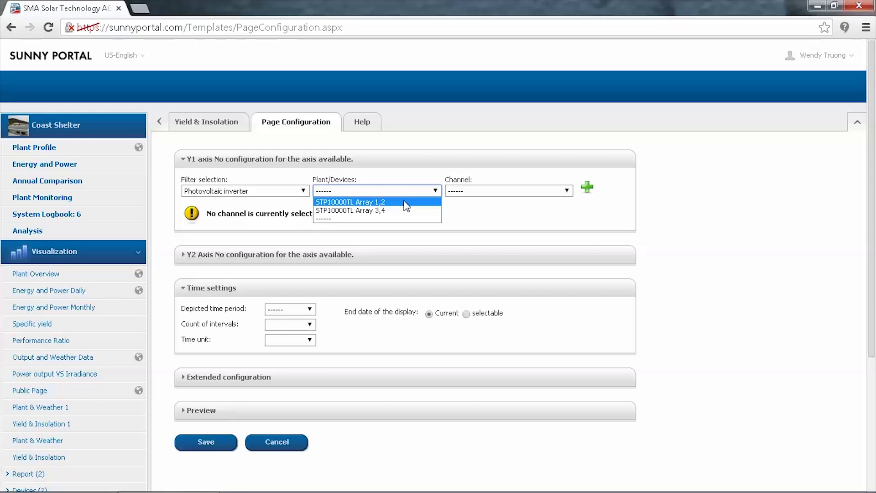
left_click(406, 203)
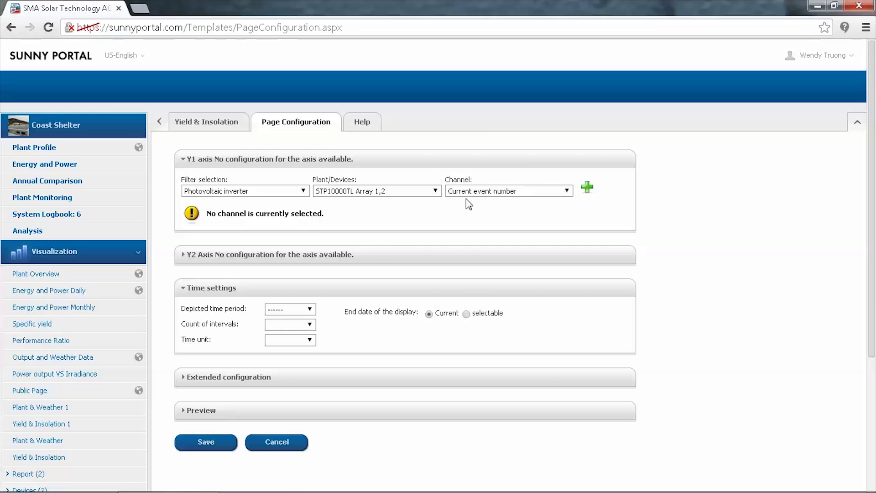
left_click(484, 193)
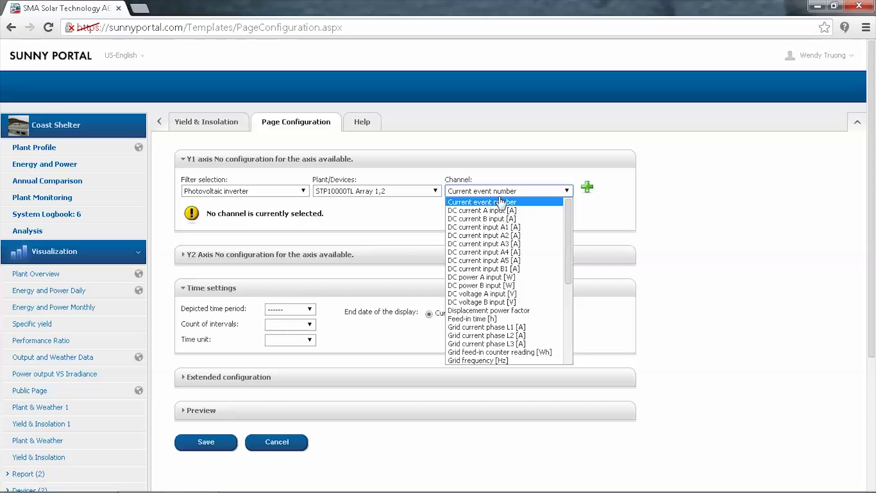
scroll(565, 271, "down", 6)
scroll(573, 314, "down", 2)
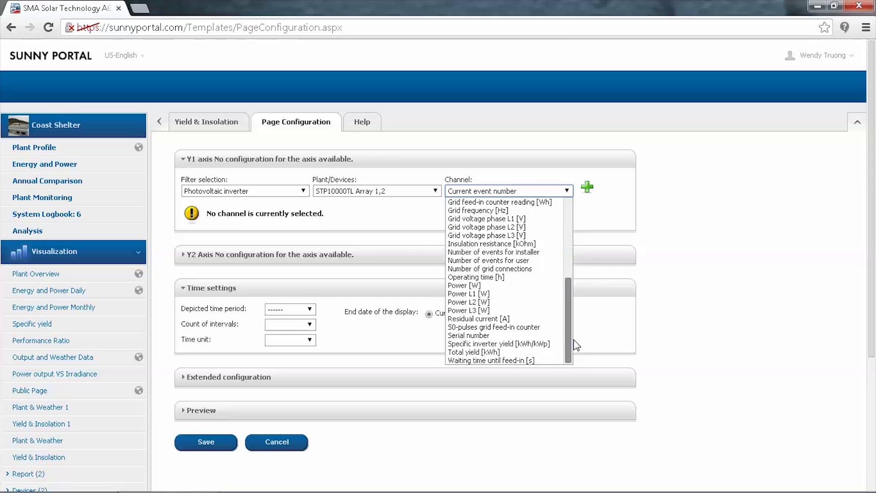
left_click(541, 353)
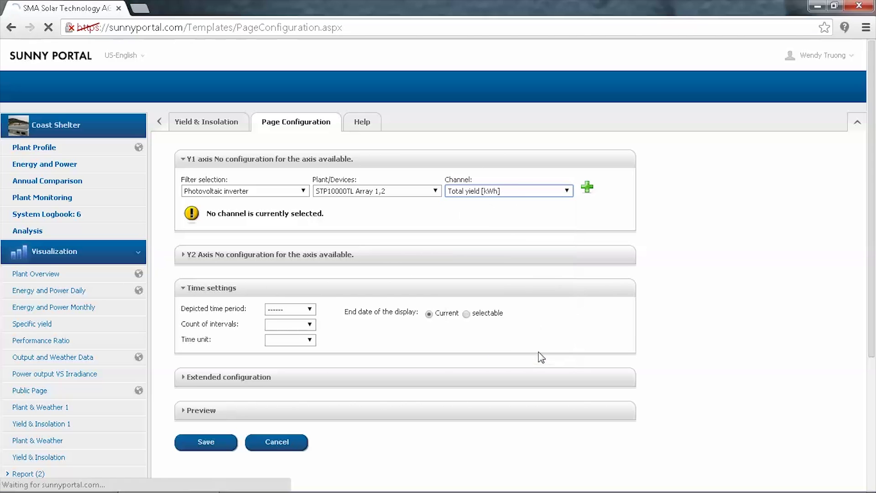
left_click(587, 187)
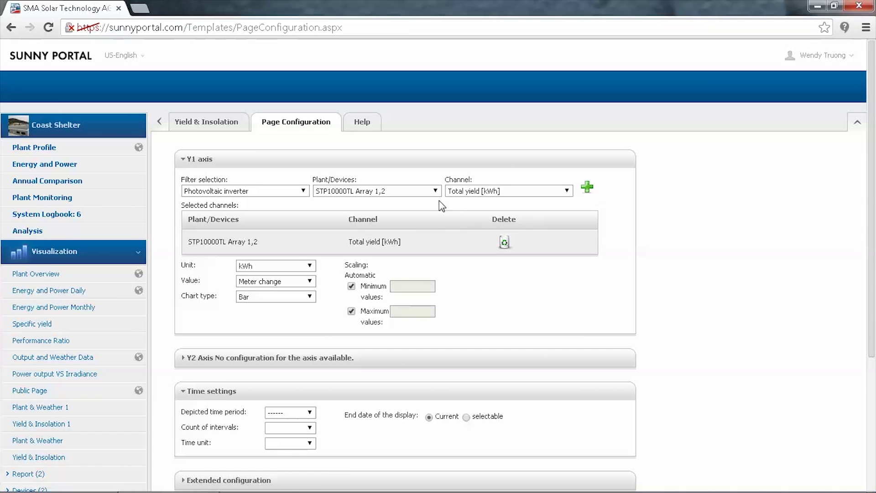
- Add STP10000TL Array 3,4 Total yield [kWh] to the Y1 axis, keeping Meter change as value type
left_click(435, 192)
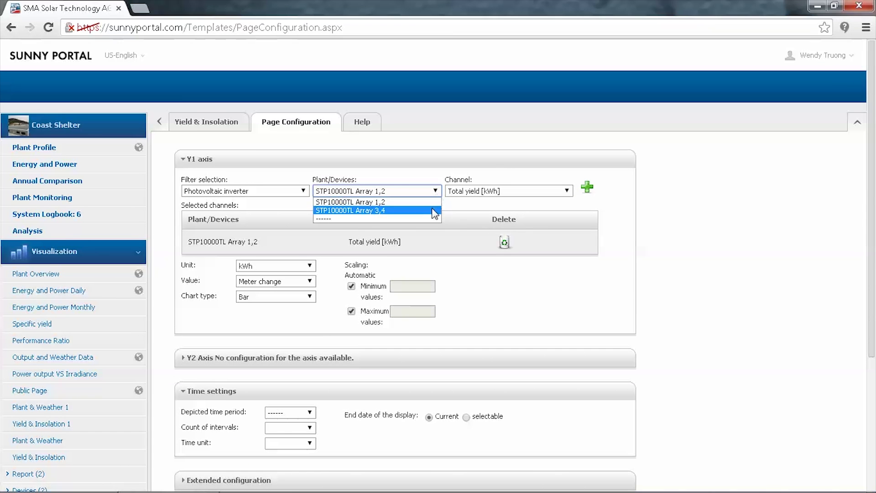
left_click(435, 210)
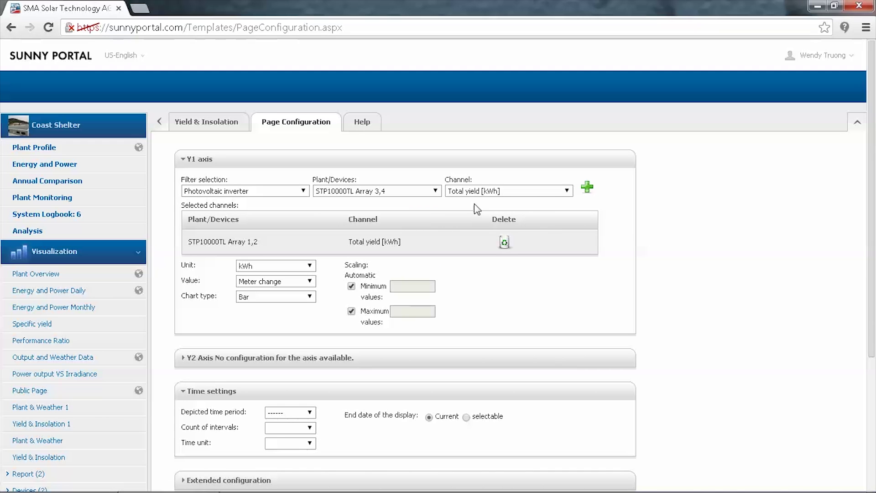
left_click(500, 191)
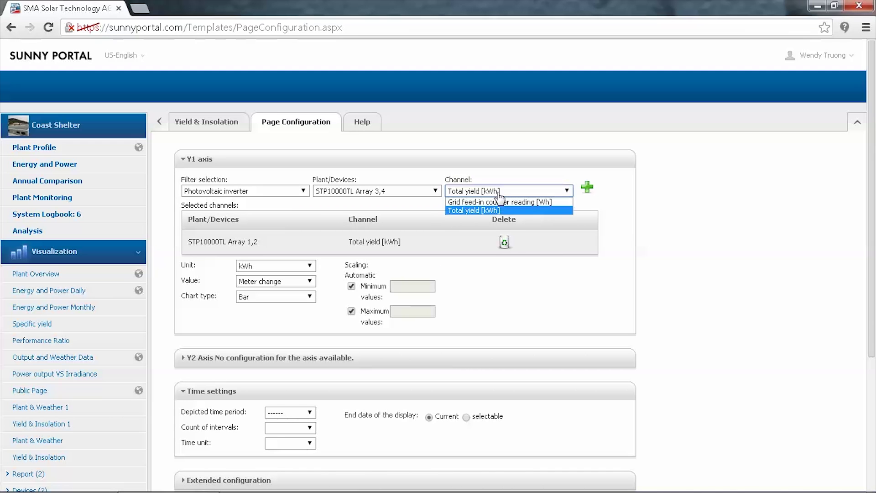
left_click(559, 211)
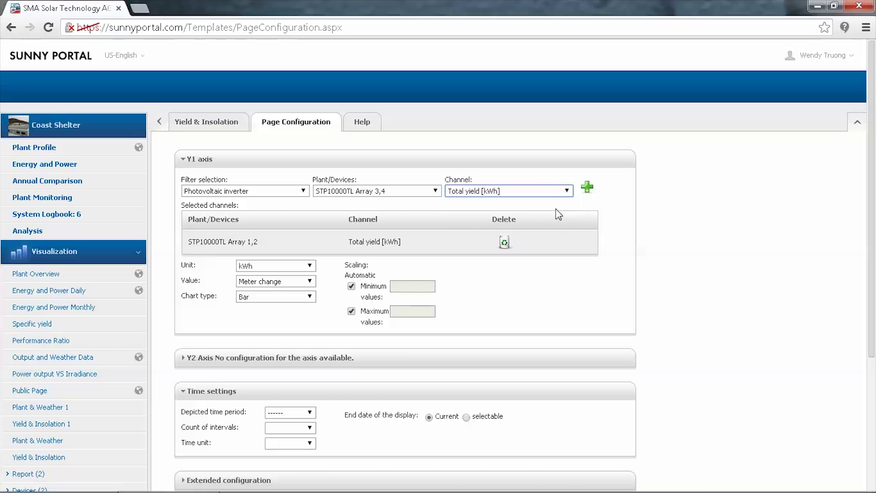
left_click(587, 192)
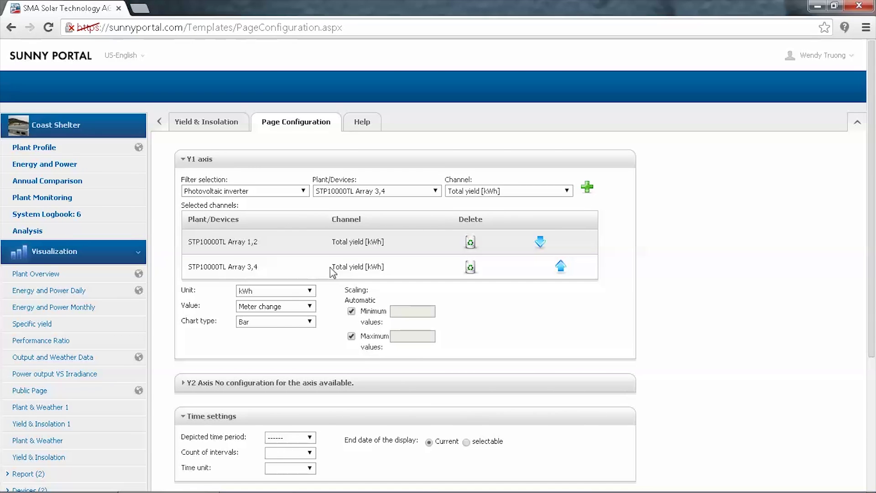
left_click(310, 309)
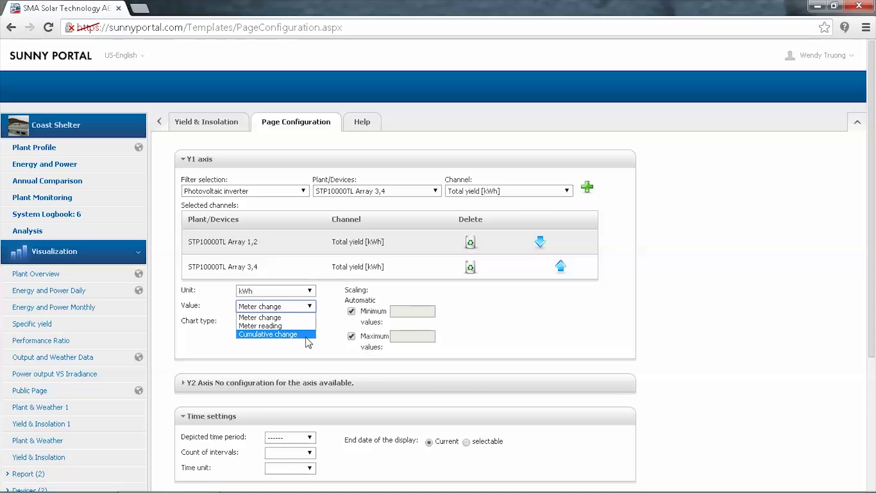
key("Escape")
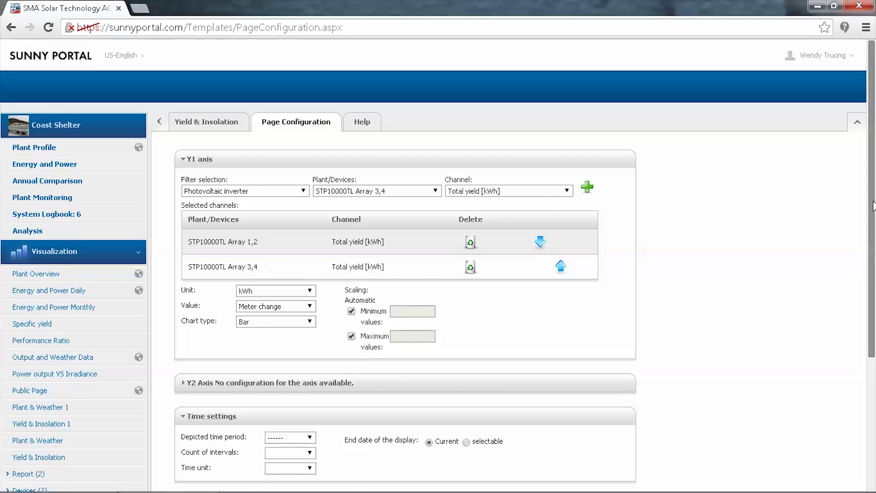
scroll(872, 208, "down", 4)
left_click(579, 201)
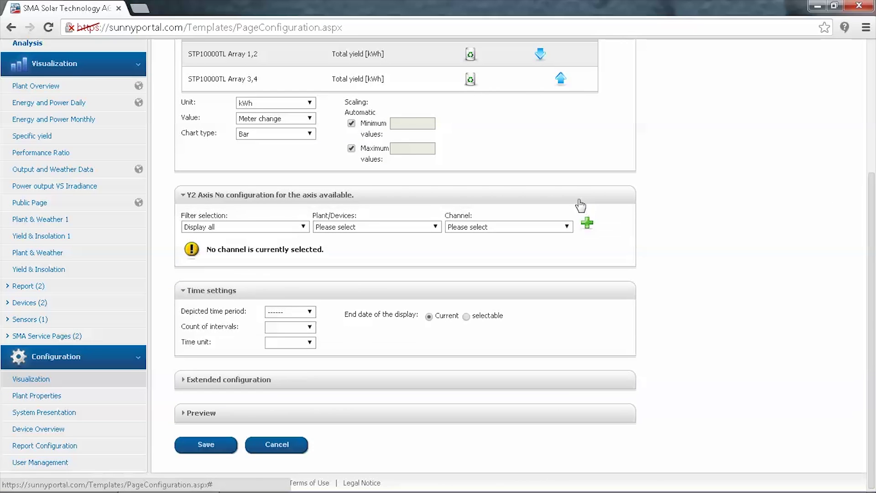
- Add Sensorbox 042 Insolation [W/m^2] to the Y2 axis
scroll(411, 228, "up", 2)
left_click(292, 291)
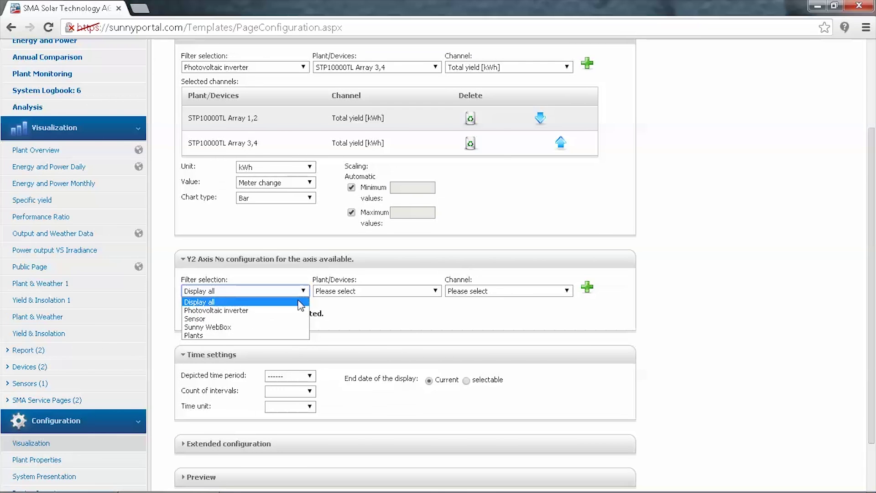
left_click(297, 319)
left_click(435, 415)
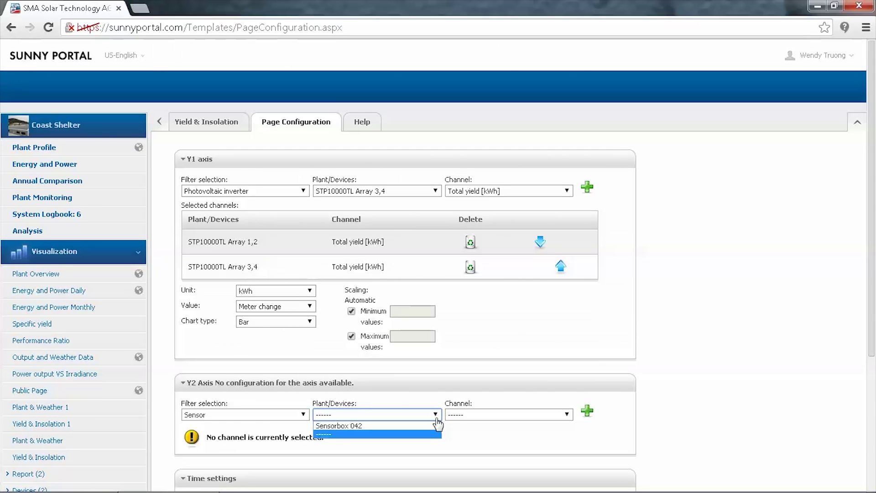
left_click(435, 425)
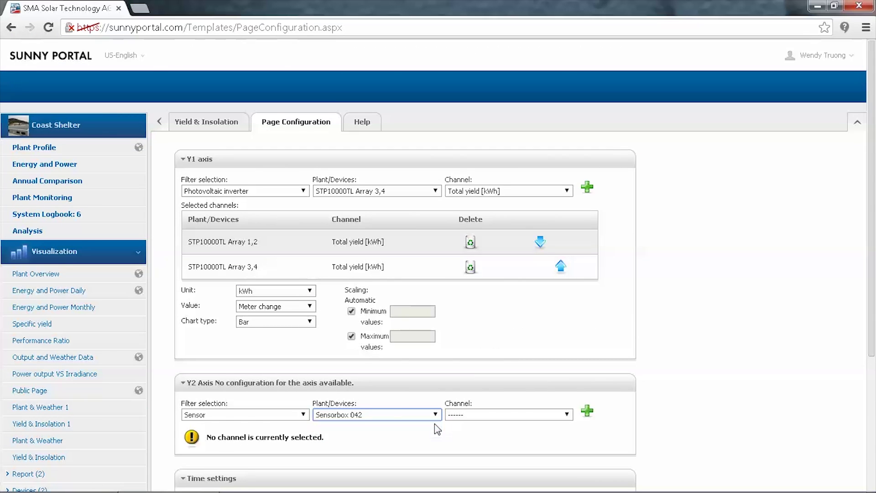
left_click(546, 421)
left_click(537, 349)
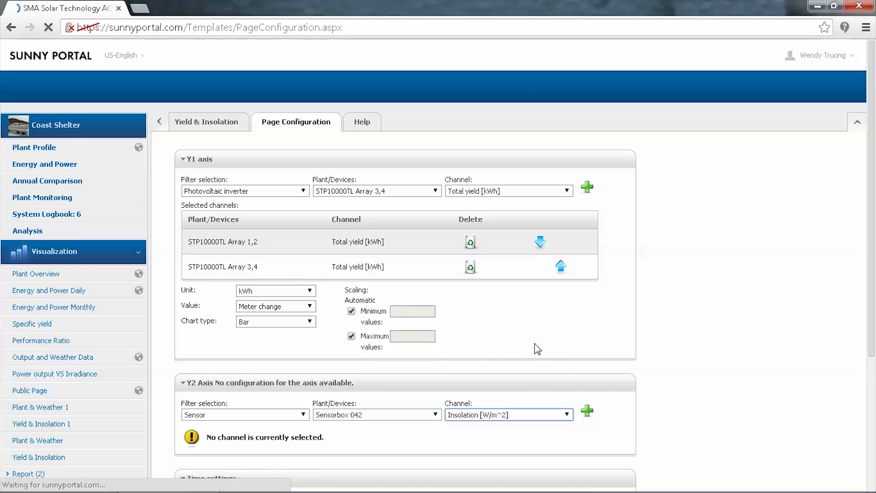
left_click(588, 411)
- Draw insolation as an area chart and set the depicted period to one Day in Hour units
scroll(567, 293, "down", 6)
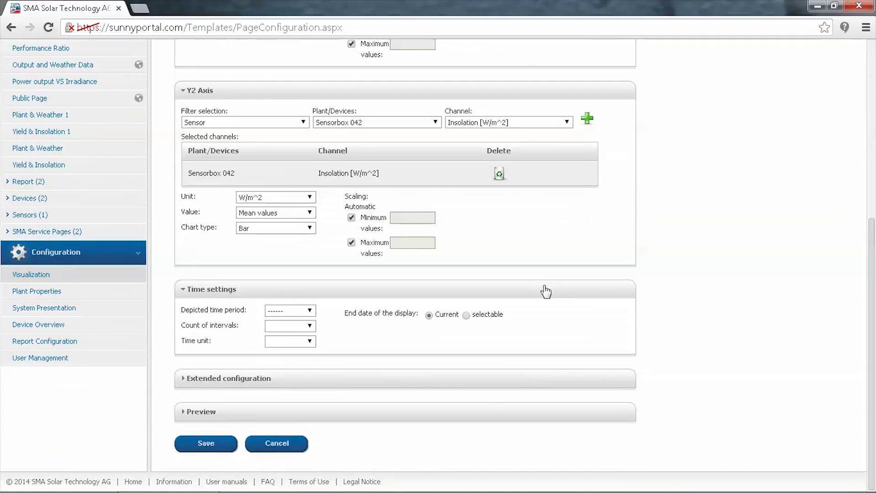
left_click(307, 228)
left_click(297, 247)
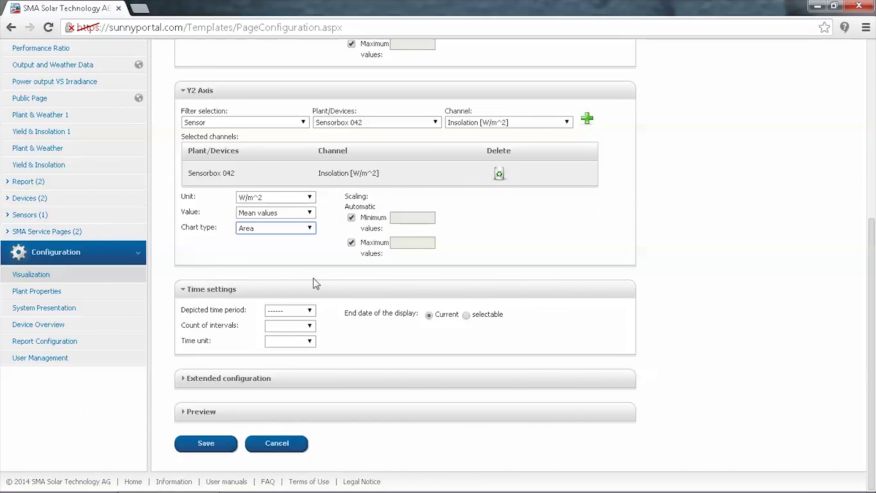
left_click(303, 312)
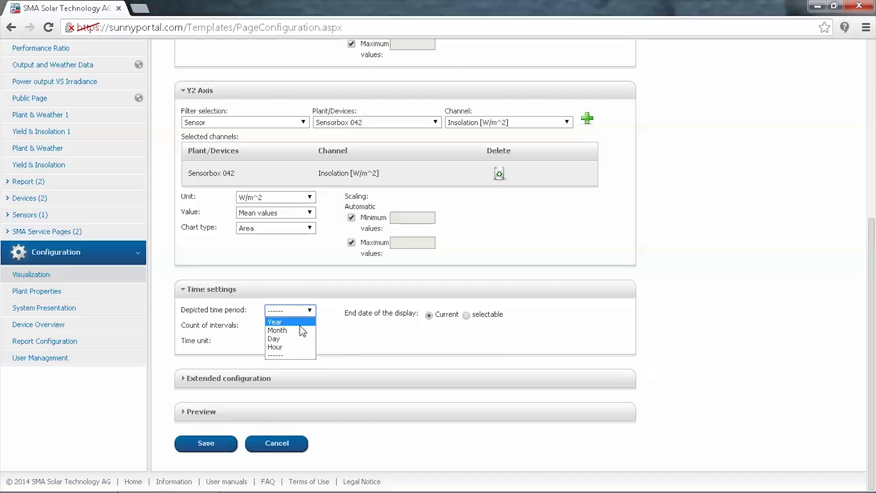
left_click(295, 347)
left_click_drag(872, 168, 871, 351)
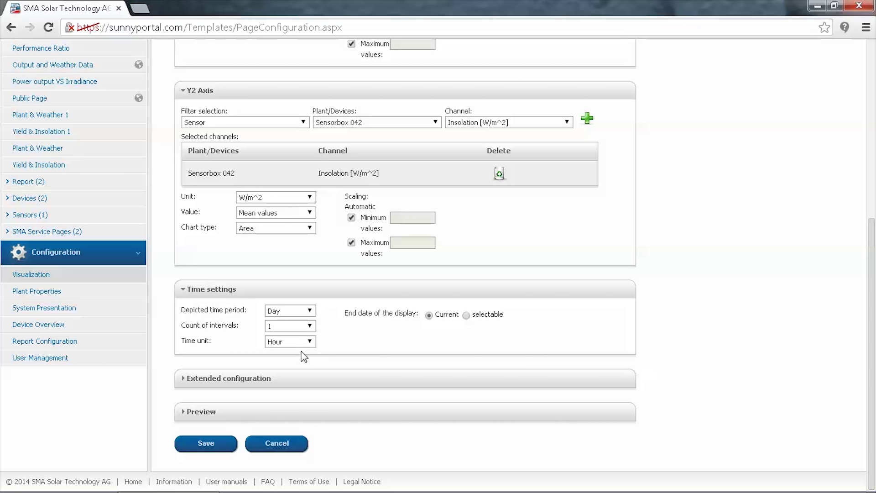
- Preview the yield/insolation chart, then save the diagram and the Yield & Insolation page
left_click(247, 414)
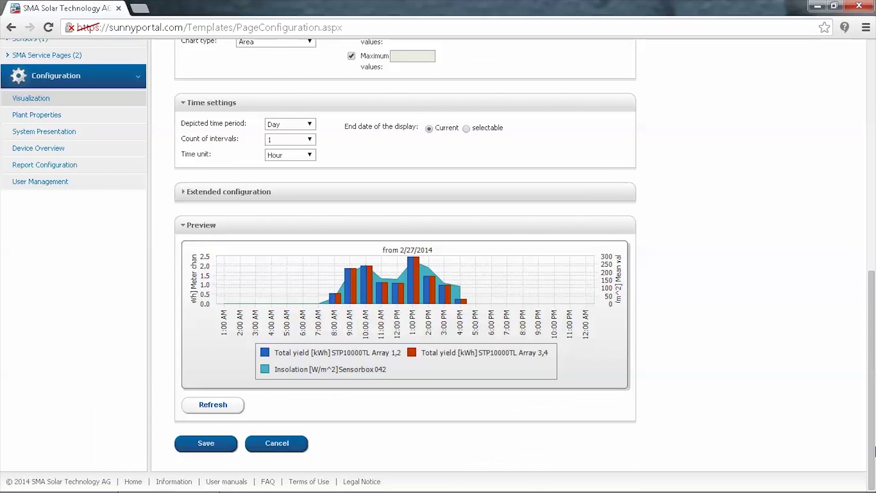
left_click(196, 449)
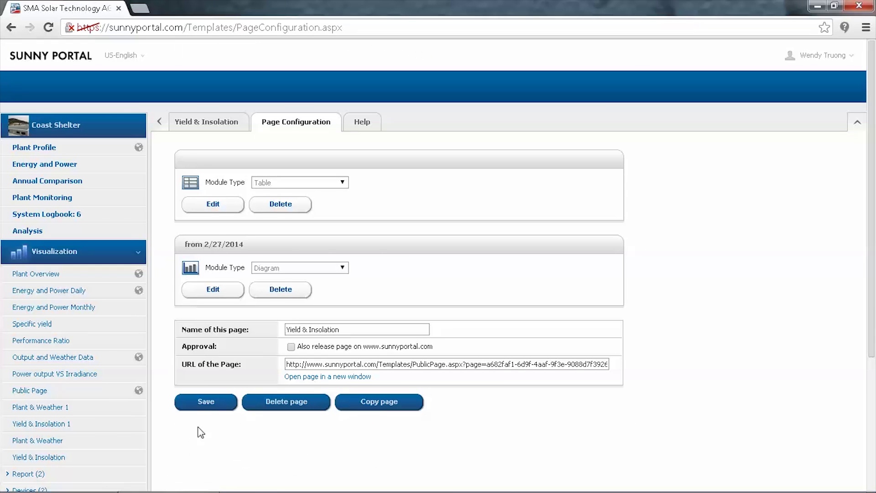
left_click(206, 402)
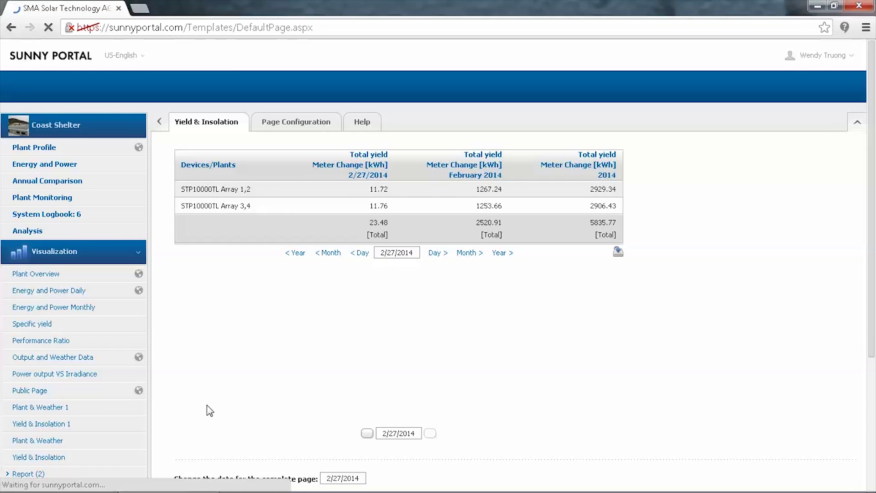